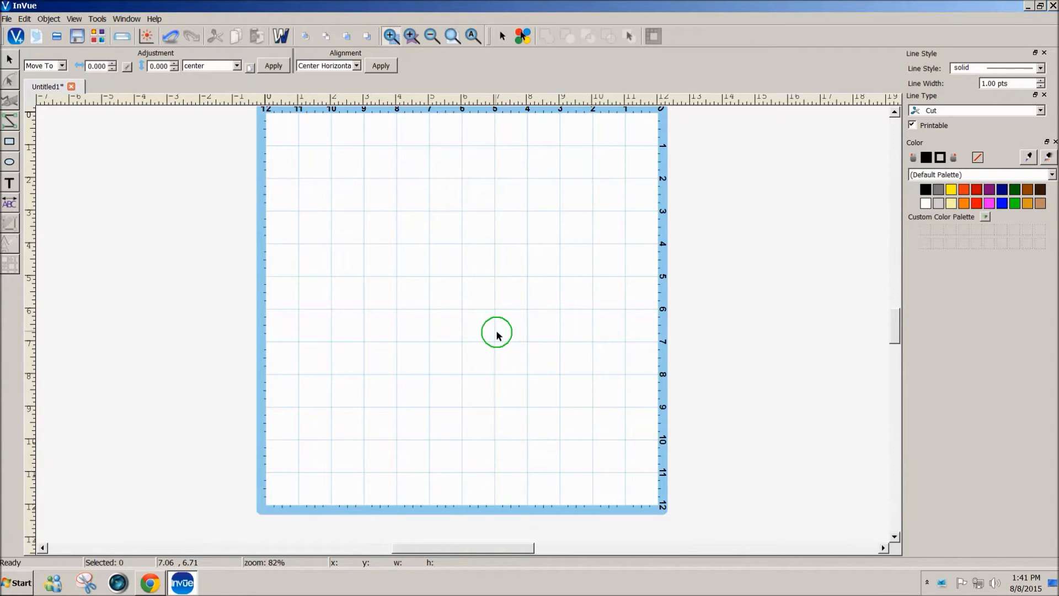
# Import the photo of the baby in the basket wearing the pink headband, with hands clasped under the chin.
pyautogui.click(9, 21)
pyautogui.moveTo(33, 135)
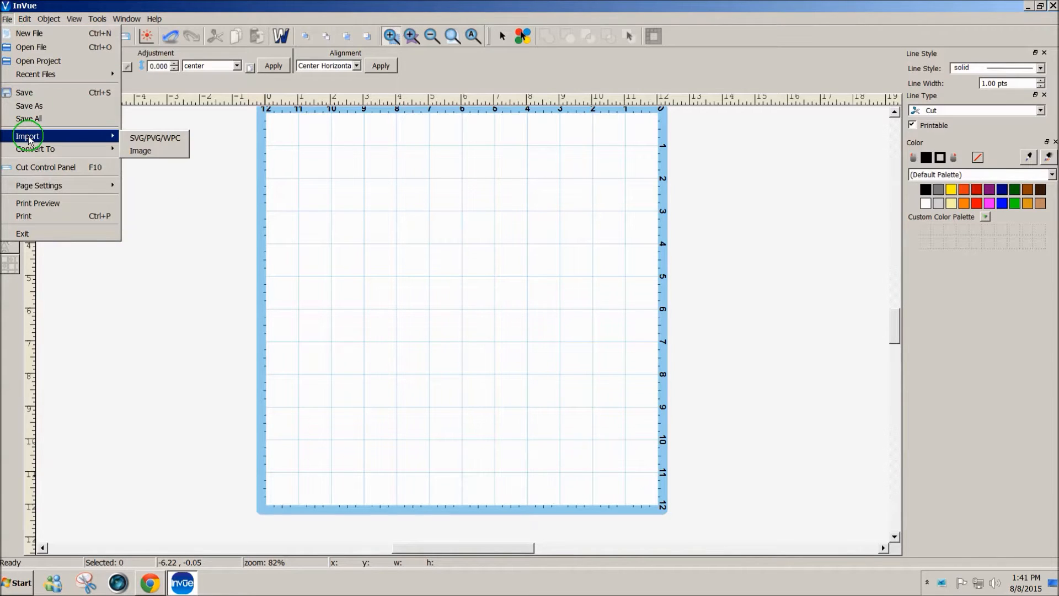
pyautogui.click(175, 152)
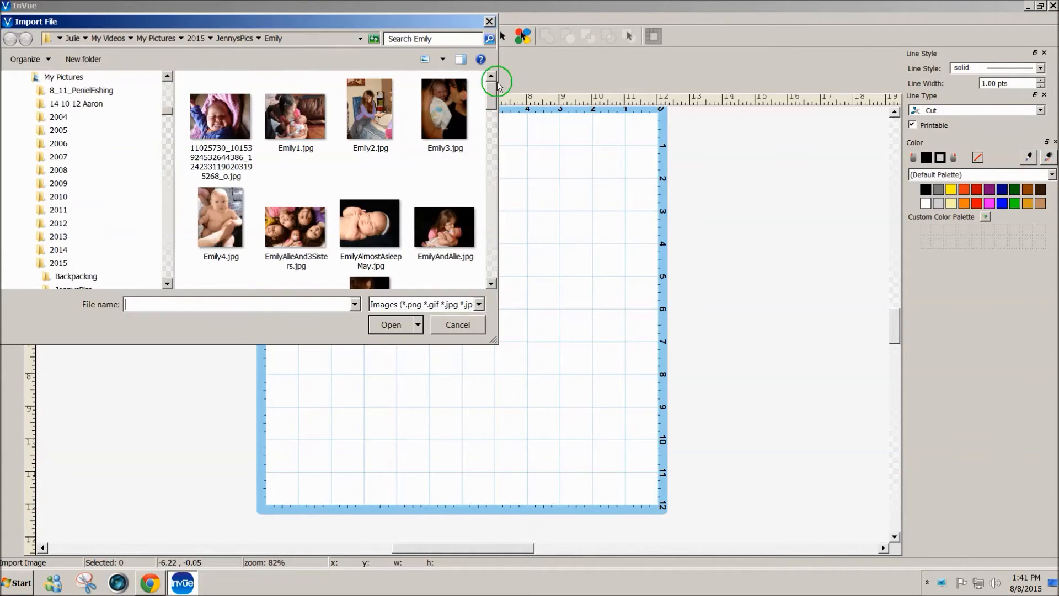
pyautogui.moveTo(492, 93); pyautogui.dragTo(483, 151)
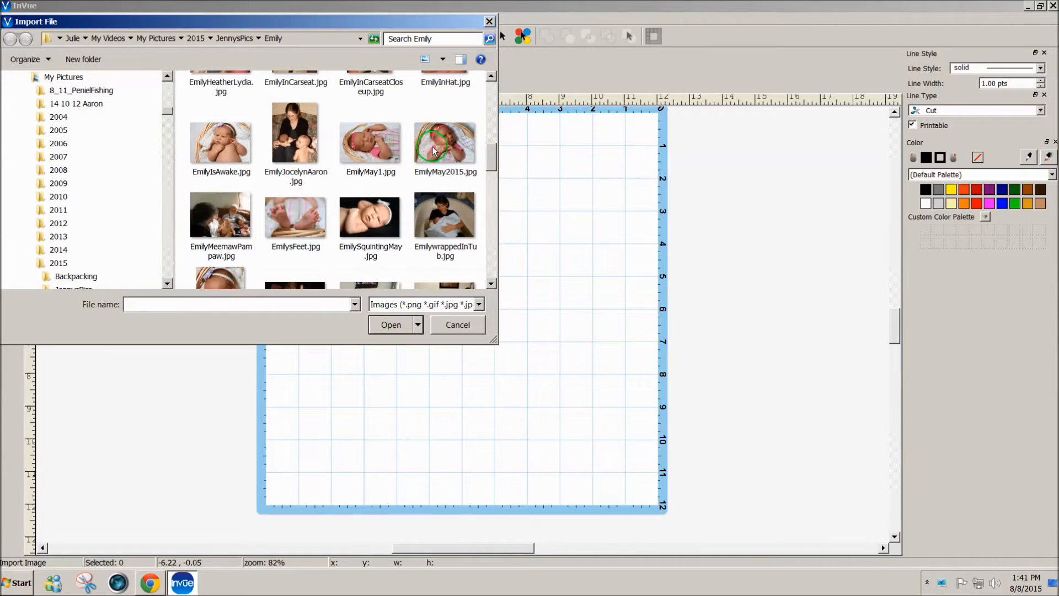
pyautogui.doubleClick(433, 146)
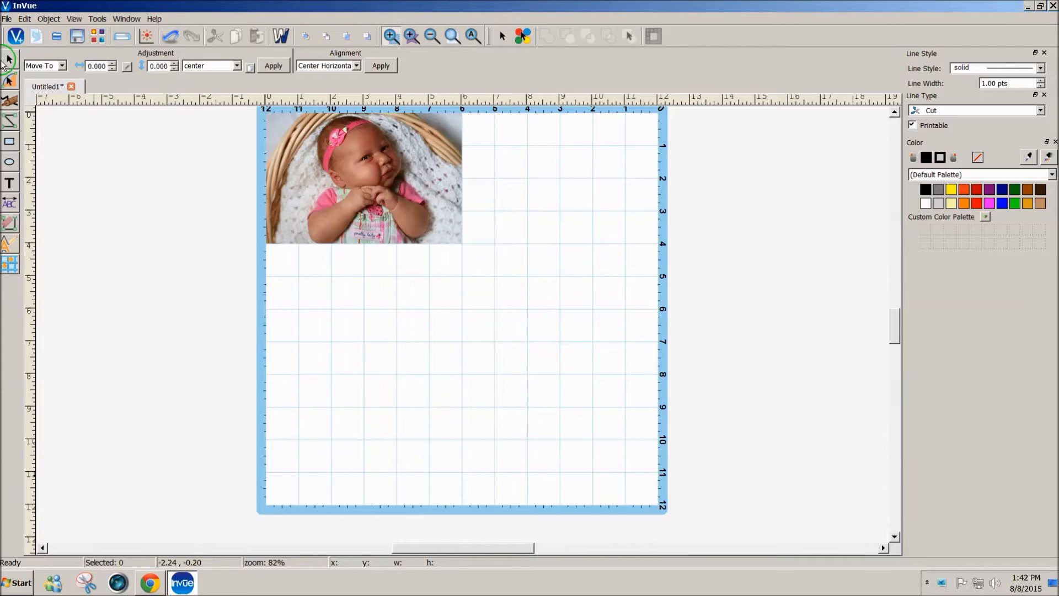
# Enlarge the imported photo proportionally to about 11.8 wide by 7.8 high, nearly filling the mat's width.
pyautogui.click(10, 62)
pyautogui.click(380, 211)
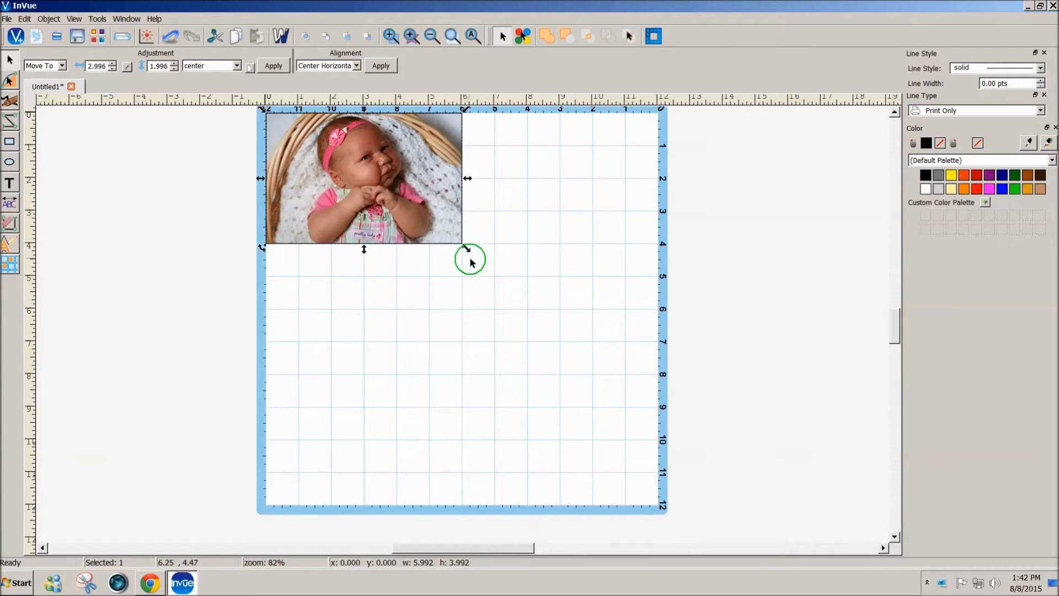
pyautogui.moveTo(461, 245); pyautogui.dragTo(652, 378)
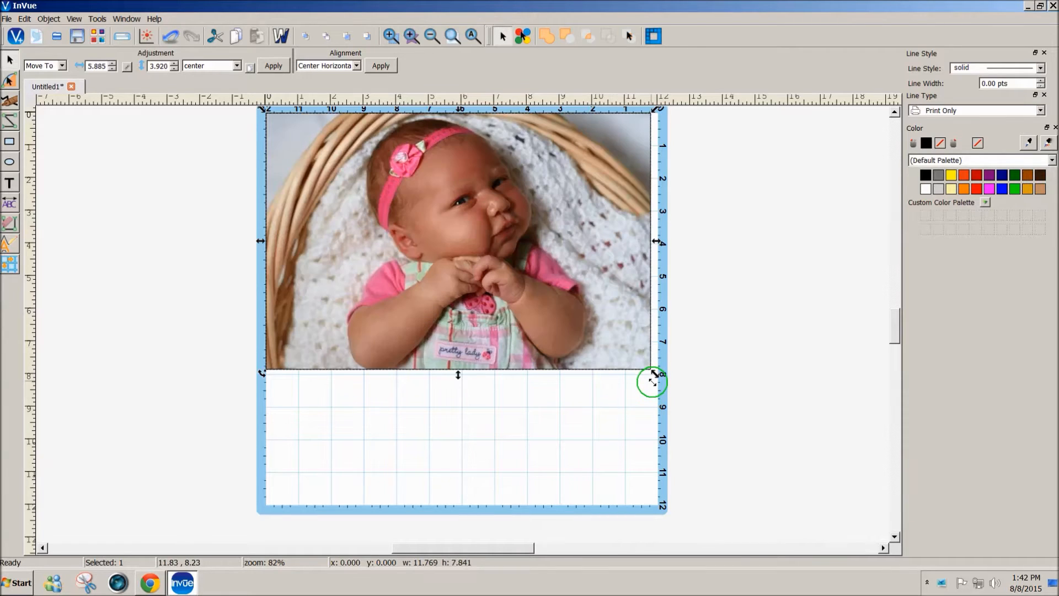
pyautogui.click(581, 422)
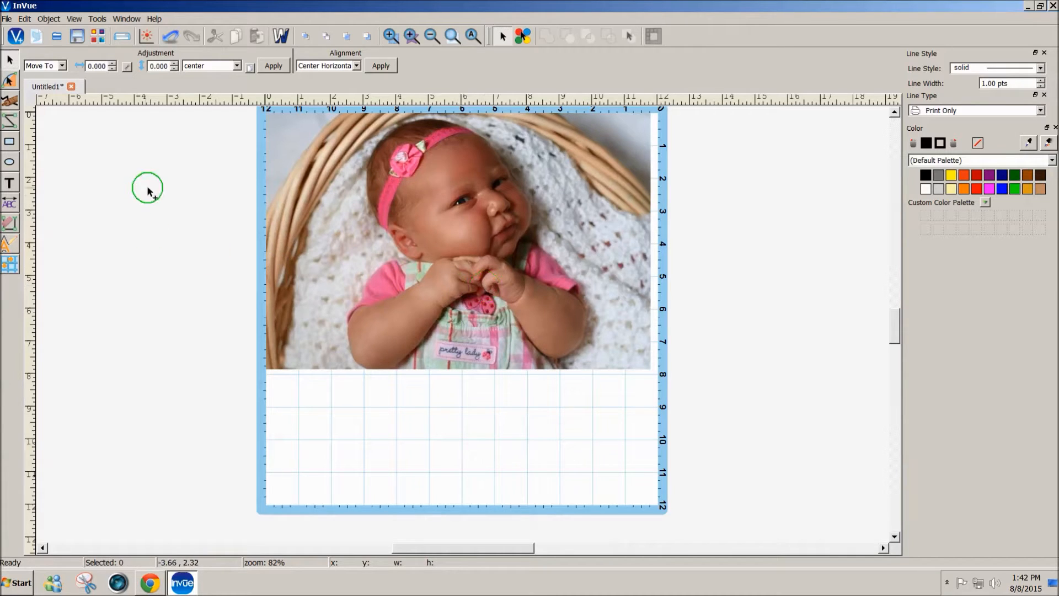
# Add a text object with the baby's first name beside the mat, in the Baby Kruffy font at size 1.00.
pyautogui.click(9, 184)
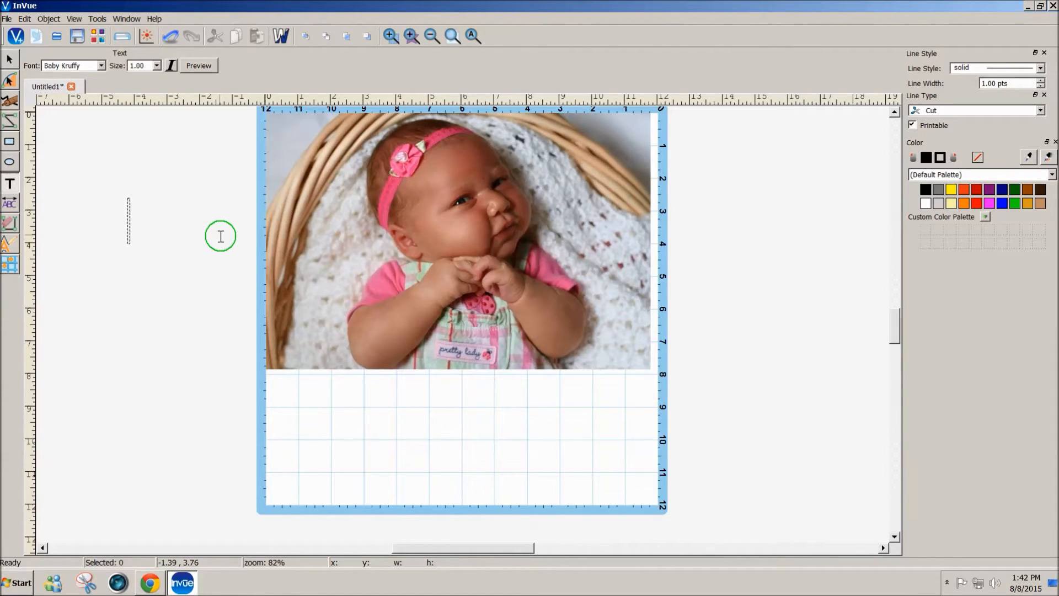
pyautogui.write('Emil')
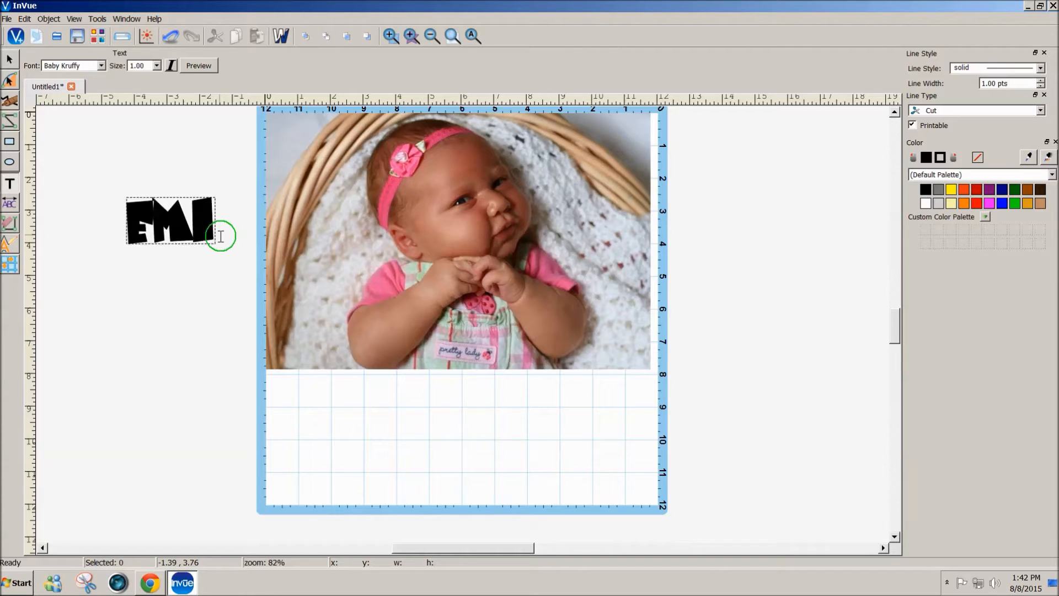
pyautogui.write('y')
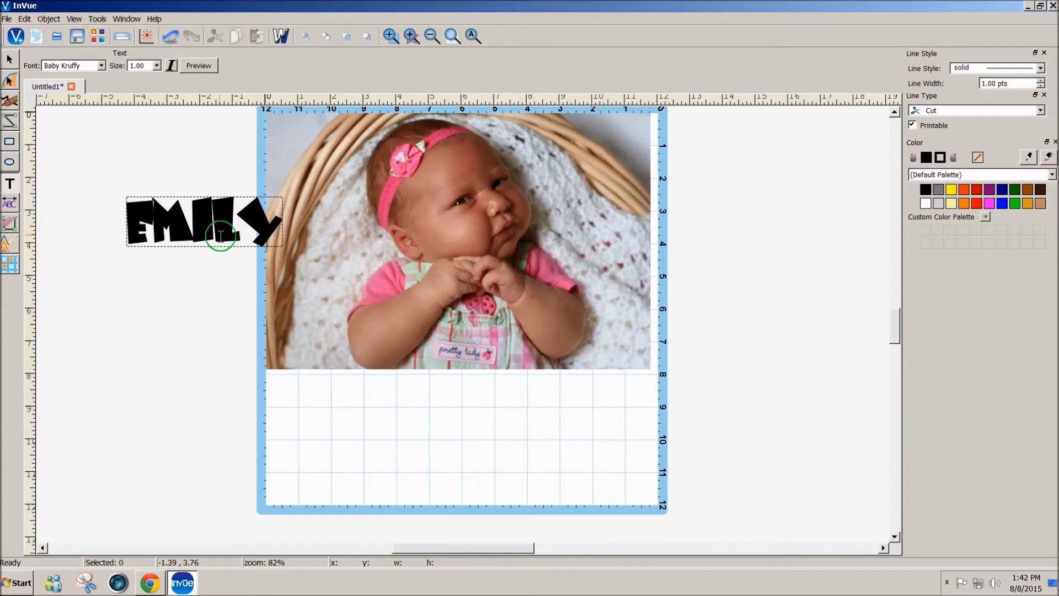
pyautogui.click(112, 153)
pyautogui.click(9, 57)
# Move the name text over the baby's face and stretch it vertically to about 4.1 high.
pyautogui.click(151, 198)
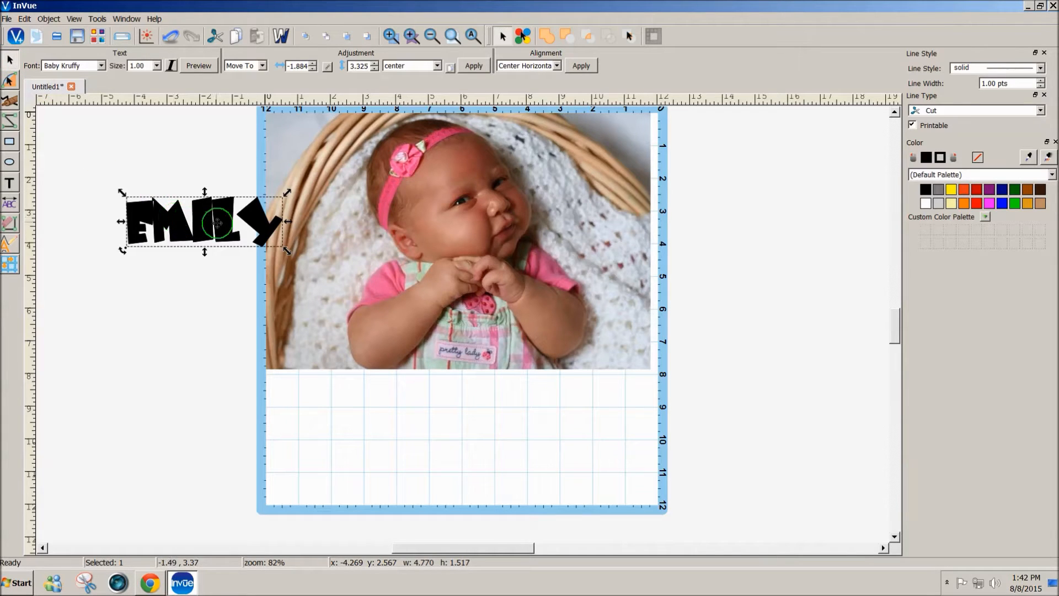
pyautogui.moveTo(218, 223); pyautogui.dragTo(445, 164)
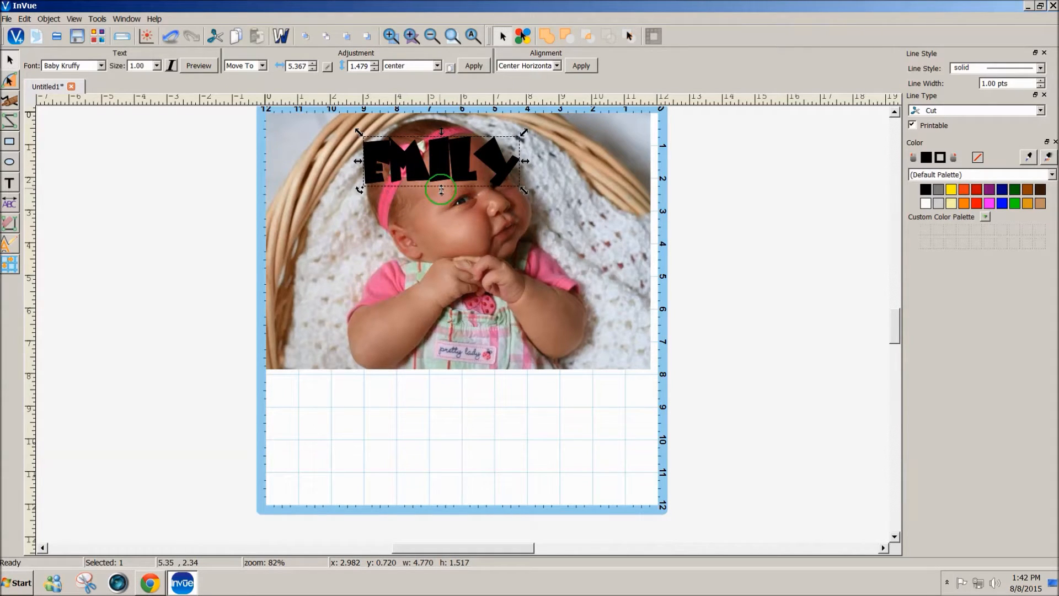
pyautogui.moveTo(441, 190); pyautogui.dragTo(446, 274)
pyautogui.moveTo(456, 230); pyautogui.dragTo(498, 225)
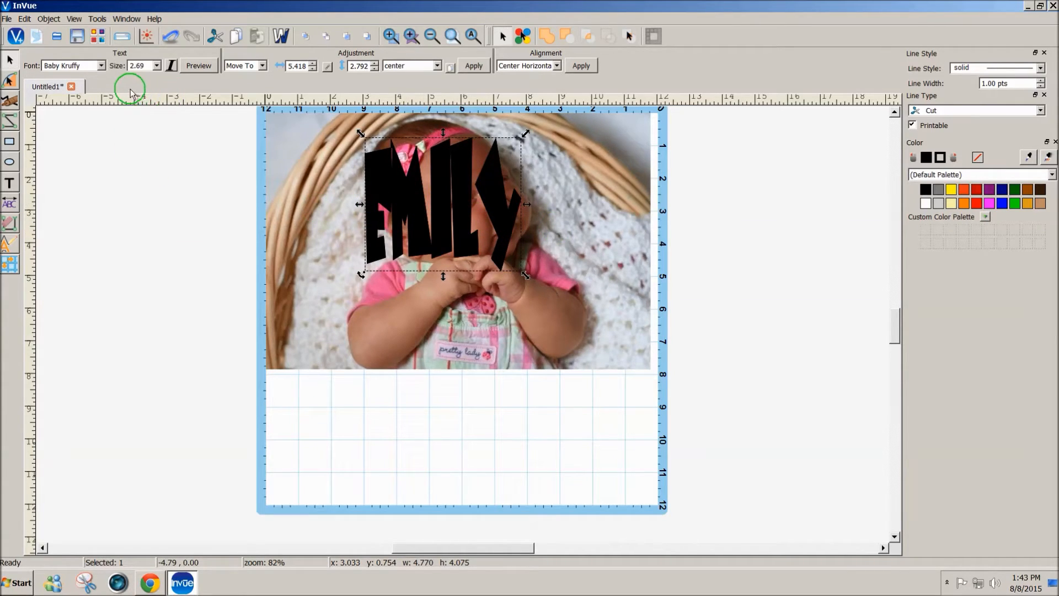
# Convert the name text to paths.
pyautogui.click(48, 20)
pyautogui.click(82, 146)
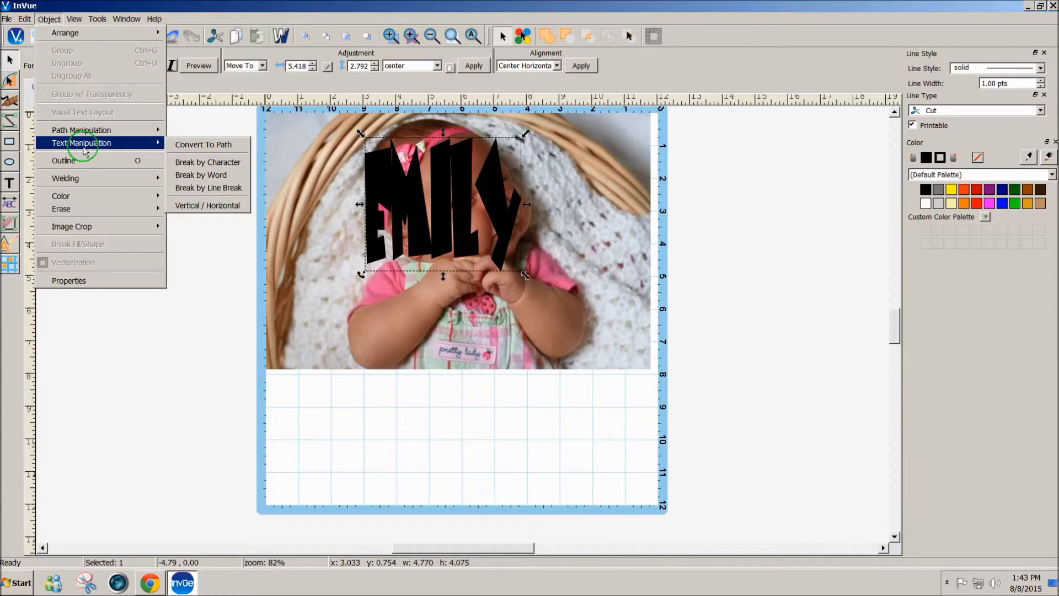
pyautogui.click(236, 147)
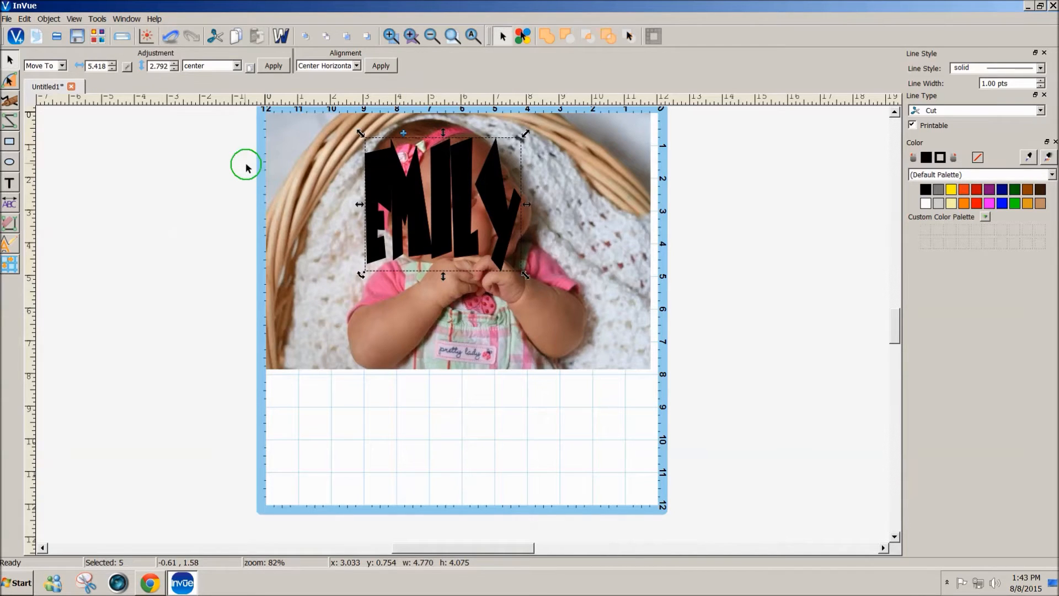
# Nudge the last letter of the name to the left so it overlaps the letter before it.
pyautogui.click(497, 242)
pyautogui.press('Left')
pyautogui.press('Left')
pyautogui.press('Left')
pyautogui.press('Left')
pyautogui.press('Left')
pyautogui.press('Left')
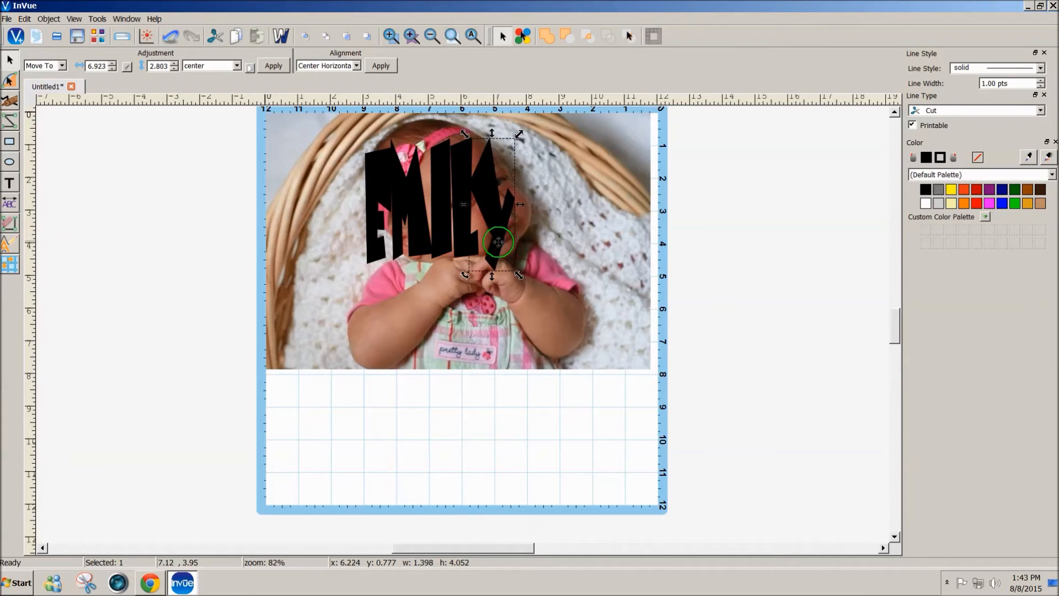
# Shift the second, third, fourth and last letters to the left so that neighbouring letters of the name overlap.
pyautogui.click(412, 246)
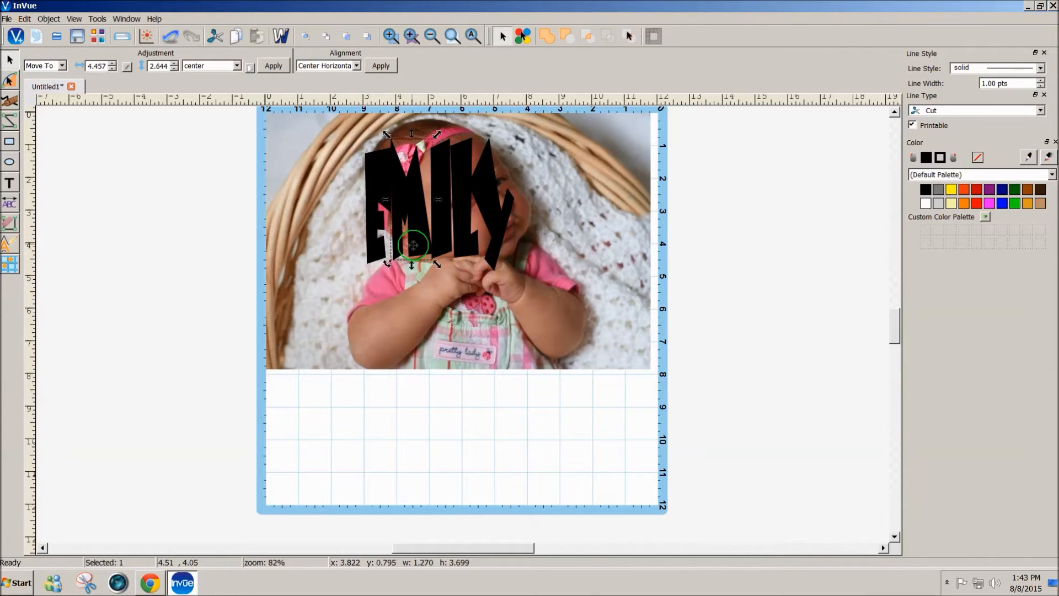
pyautogui.press('Left')
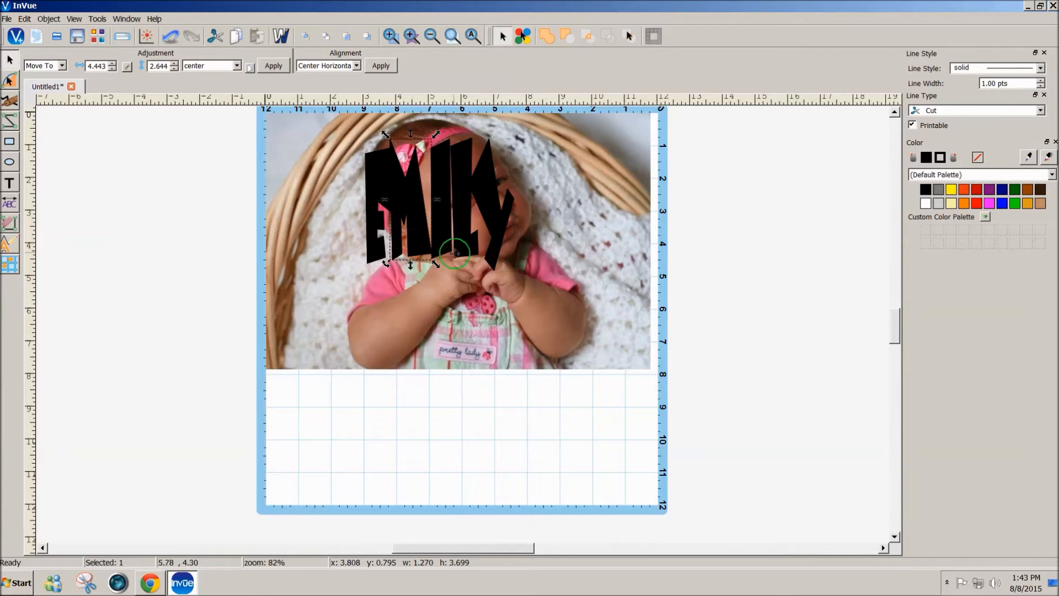
pyautogui.moveTo(439, 248); pyautogui.dragTo(463, 247)
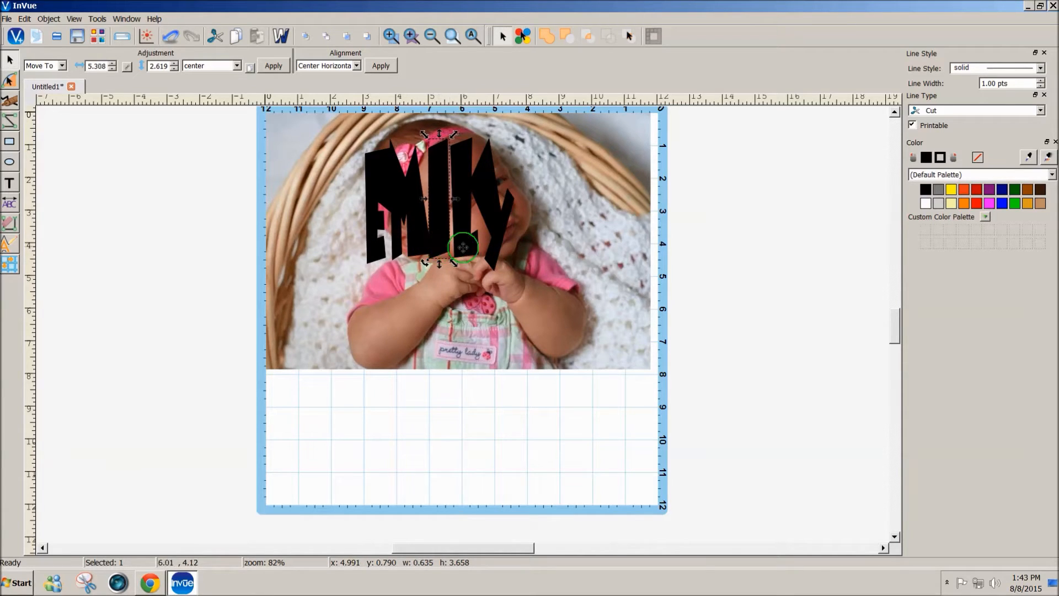
pyautogui.click(463, 248)
pyautogui.moveTo(444, 261); pyautogui.dragTo(480, 255)
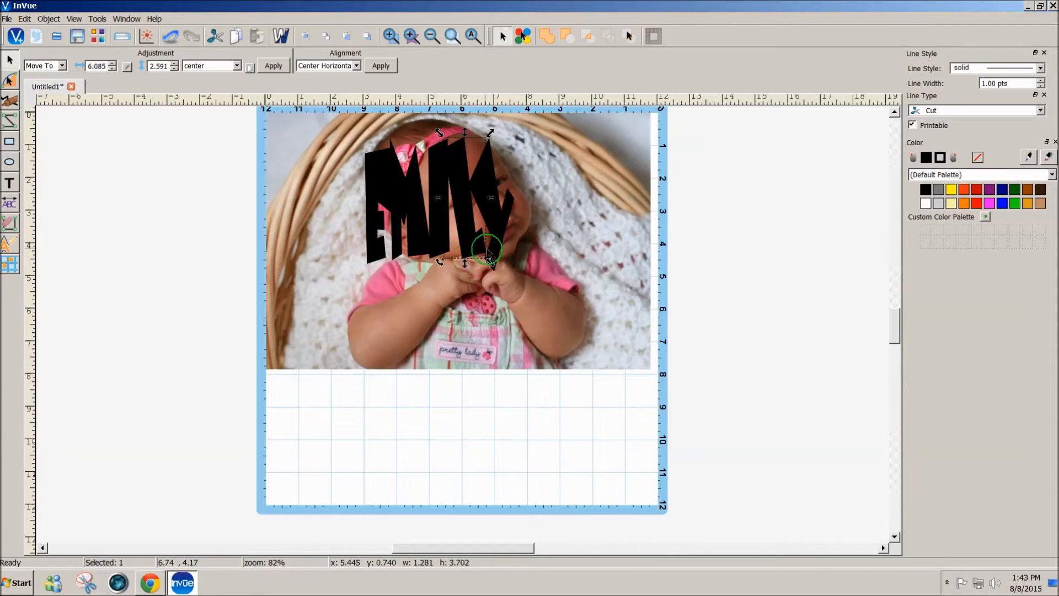
pyautogui.click(501, 239)
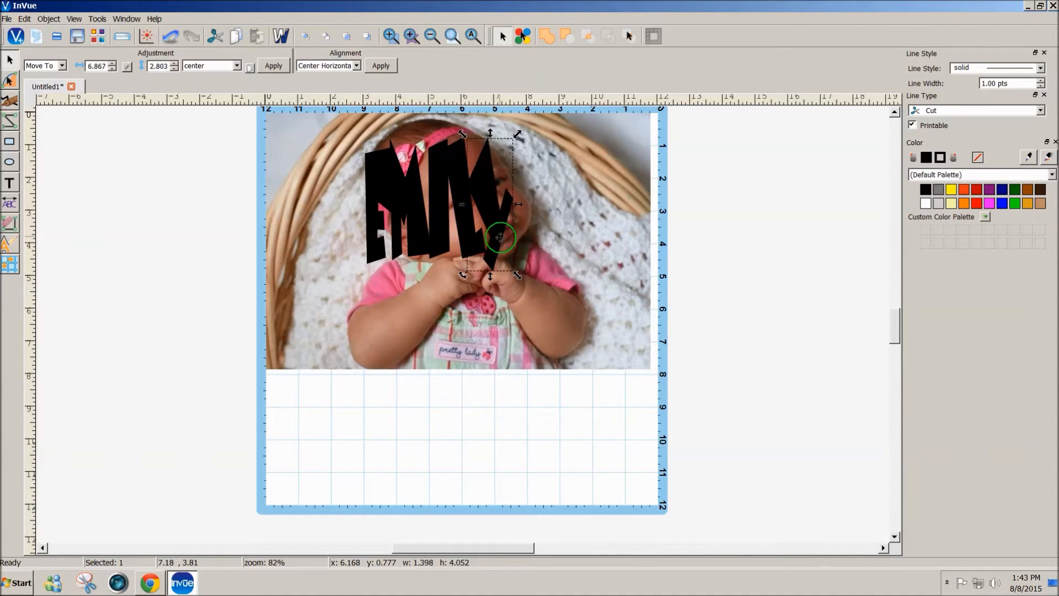
# Enlarge all five letters together to about 5.1 wide by 4.6 high and weld them into a single shape.
pyautogui.click(543, 259)
pyautogui.moveTo(733, 301); pyautogui.dragTo(271, 105)
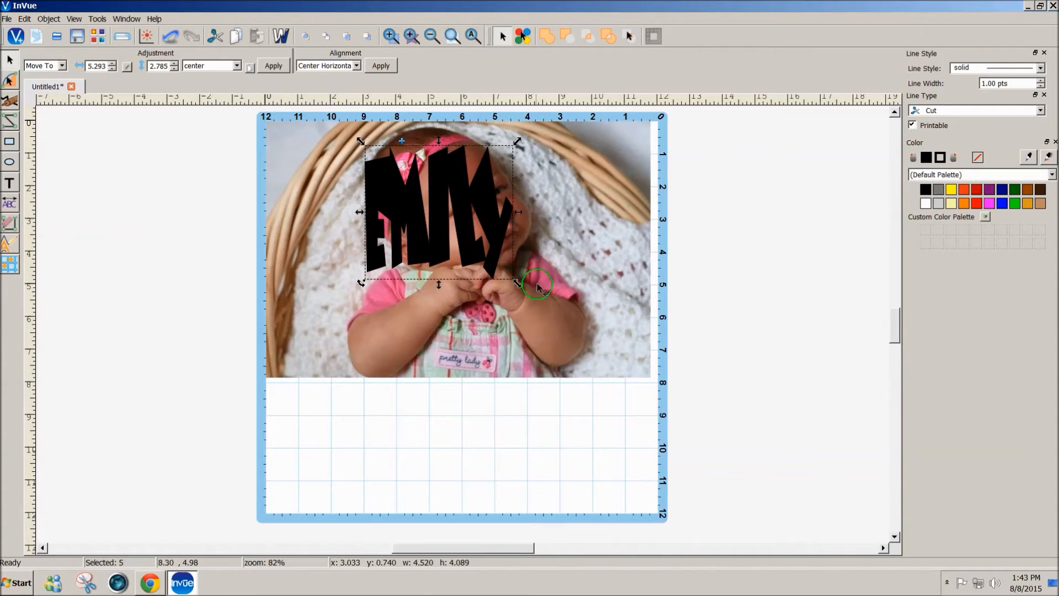
pyautogui.moveTo(517, 283); pyautogui.dragTo(536, 301)
pyautogui.moveTo(481, 257); pyautogui.dragTo(481, 252)
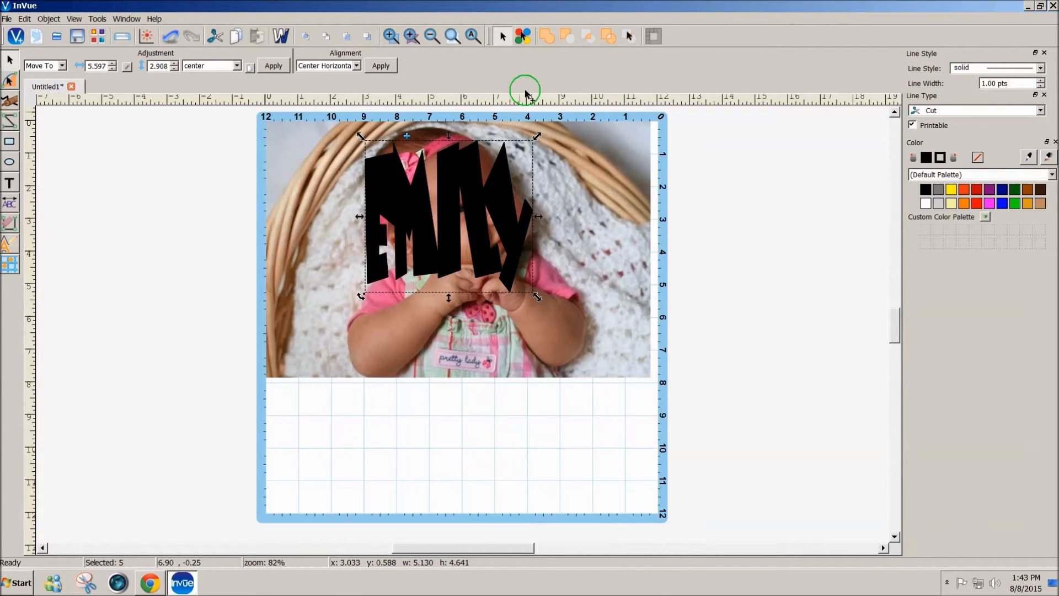
pyautogui.click(544, 40)
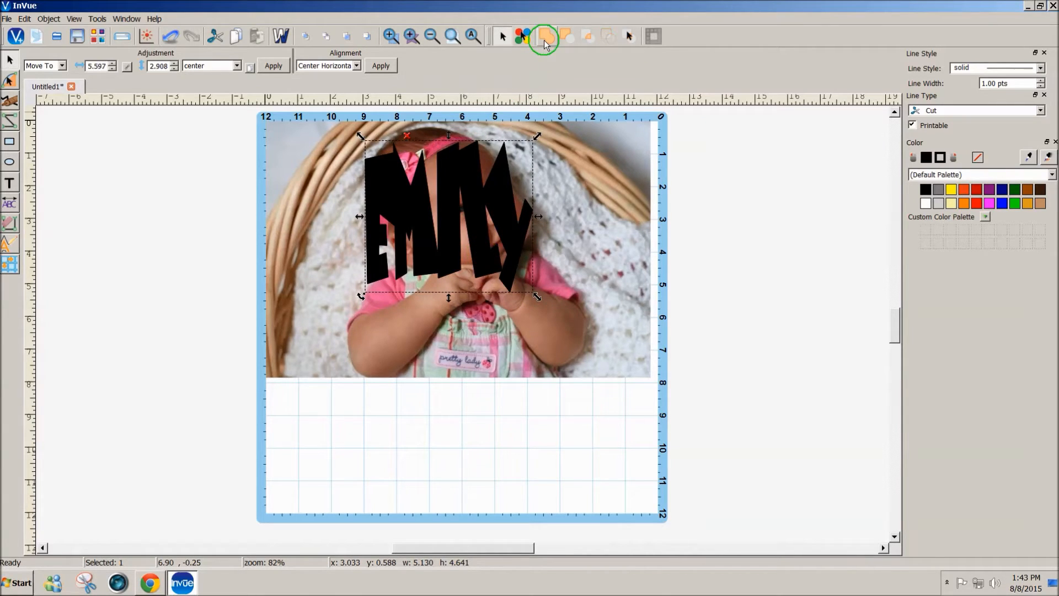
pyautogui.click(686, 278)
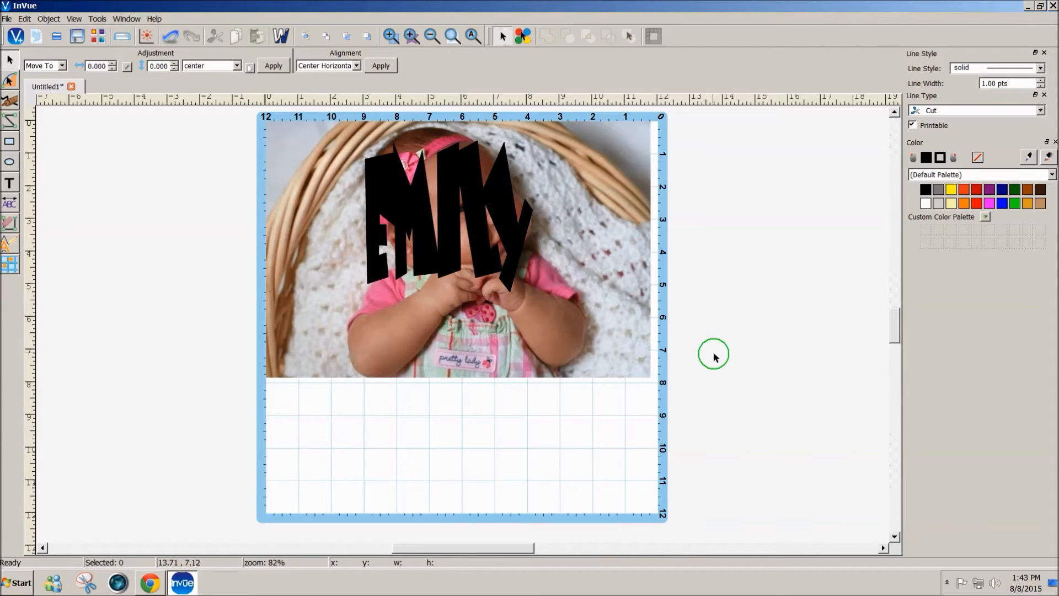
# Separate the welded word's pieces to examine their outlines in wireframe view, and recombine them.
pyautogui.click(410, 208)
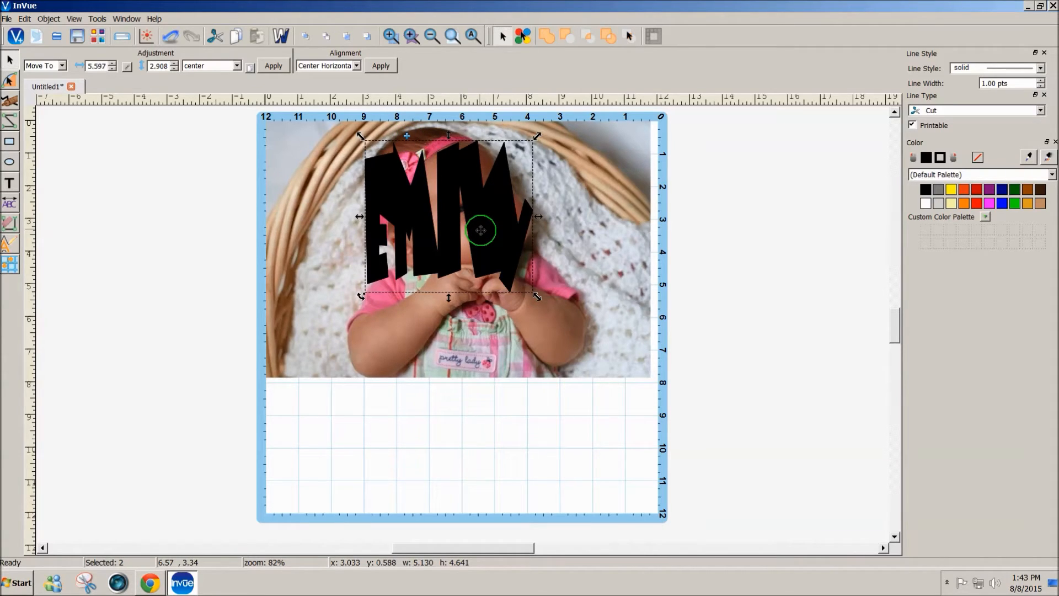
pyautogui.click(282, 37)
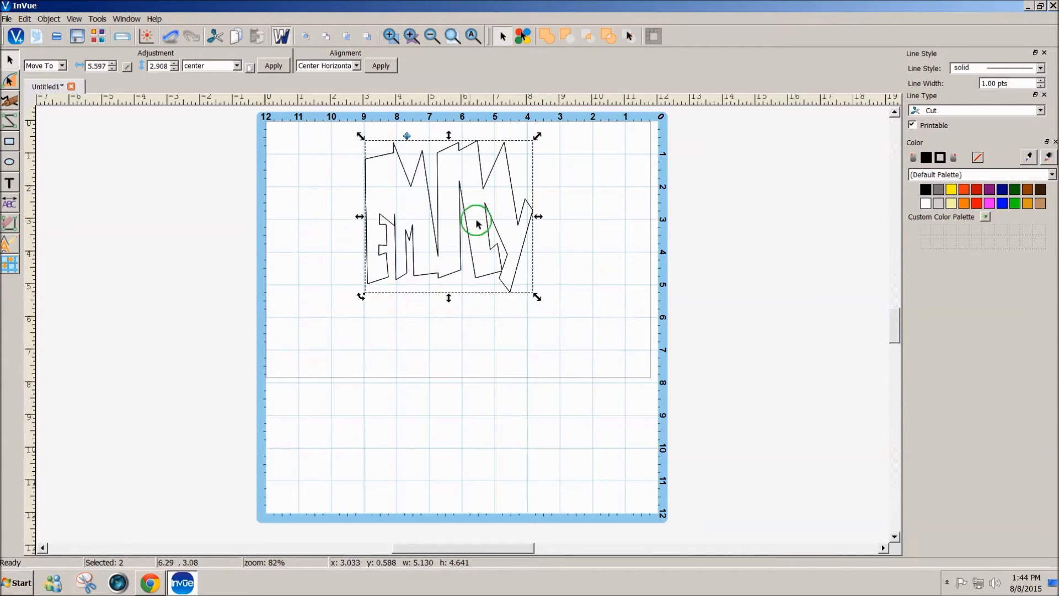
pyautogui.click(406, 136)
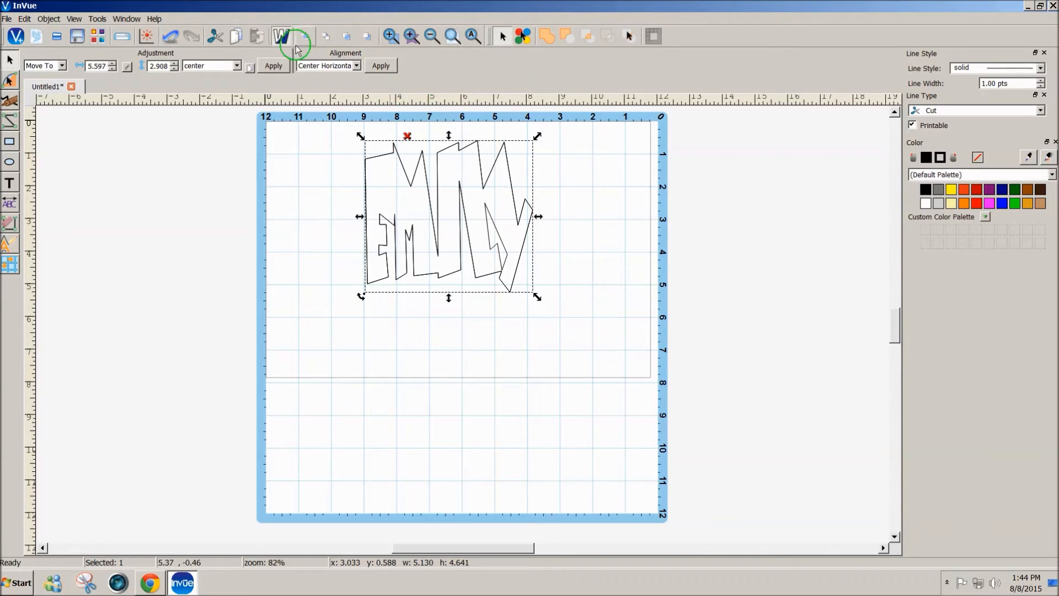
pyautogui.click(282, 36)
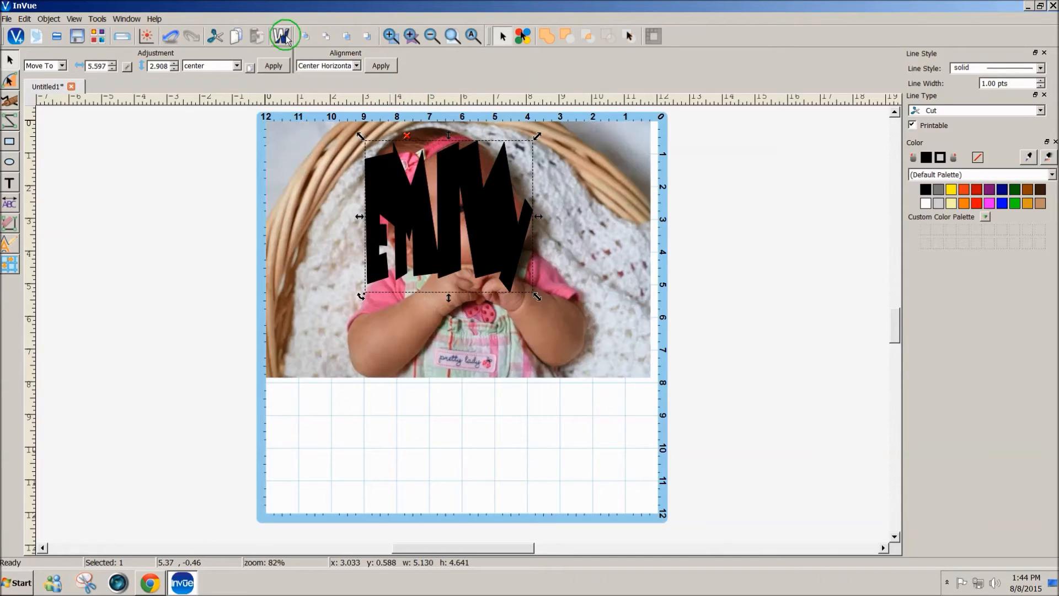
pyautogui.click(751, 372)
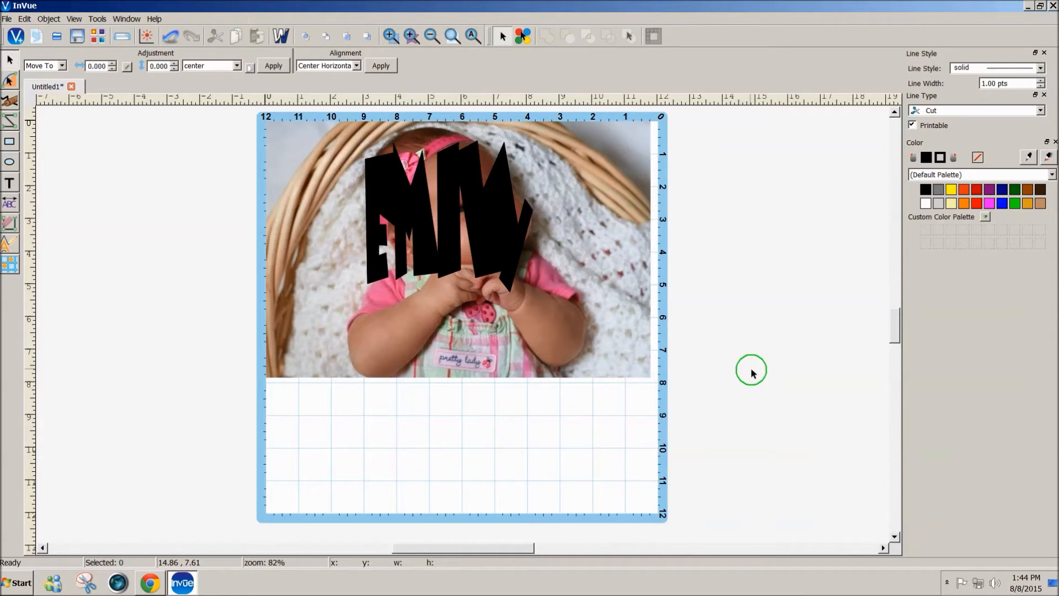
# Try to crop the photo to the welded name lettering using the Custom Path image crop.
pyautogui.click(399, 216)
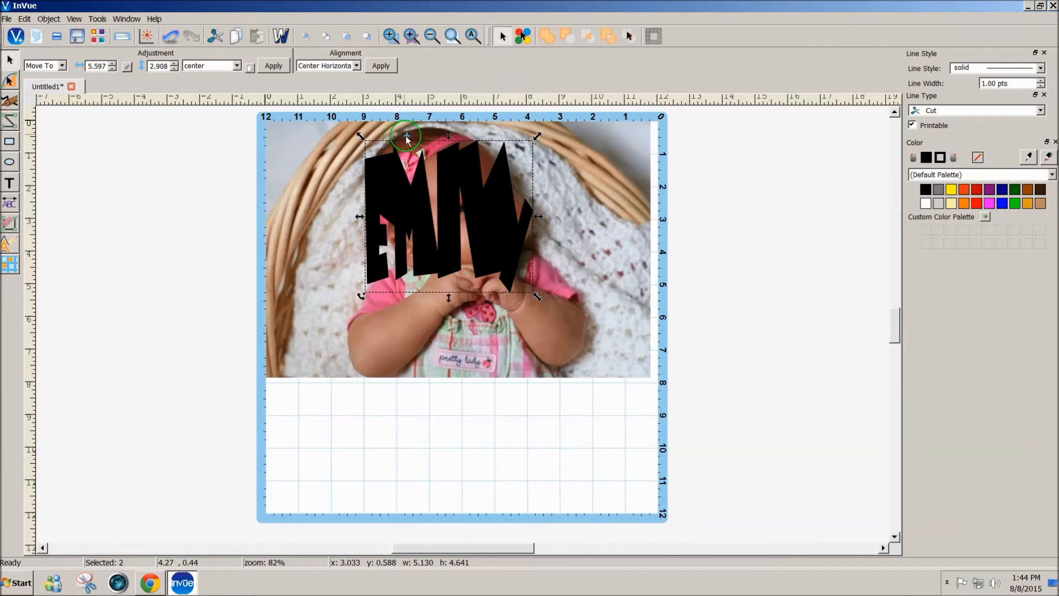
pyautogui.click(49, 19)
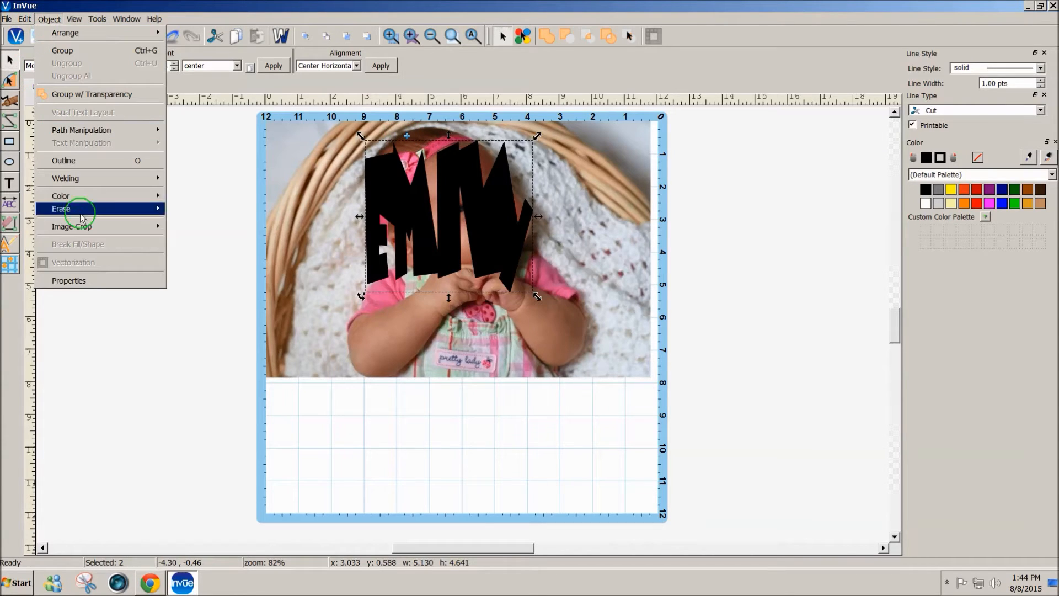
pyautogui.moveTo(83, 225)
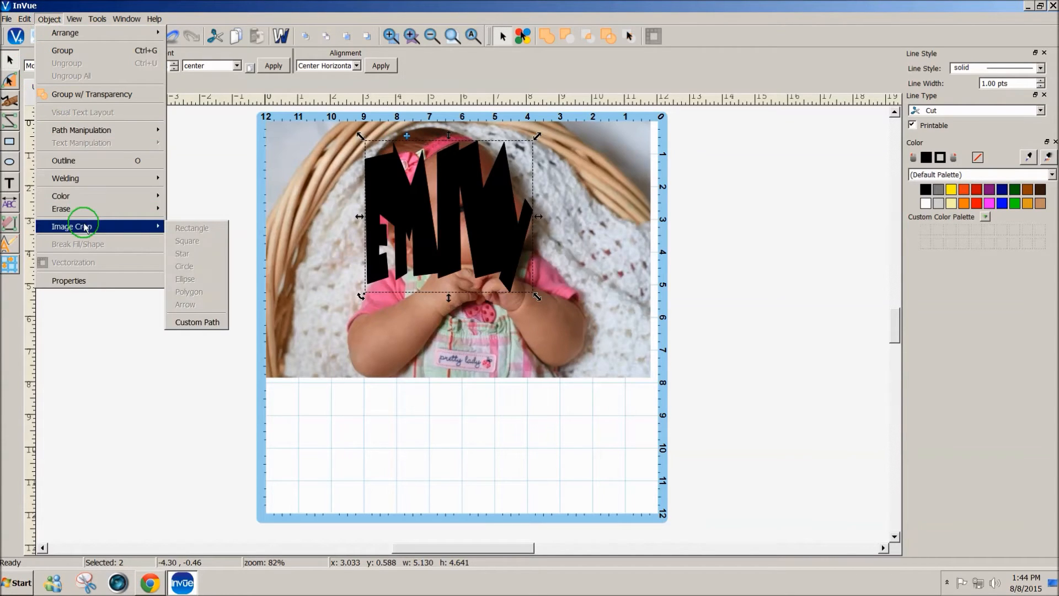
pyautogui.click(212, 322)
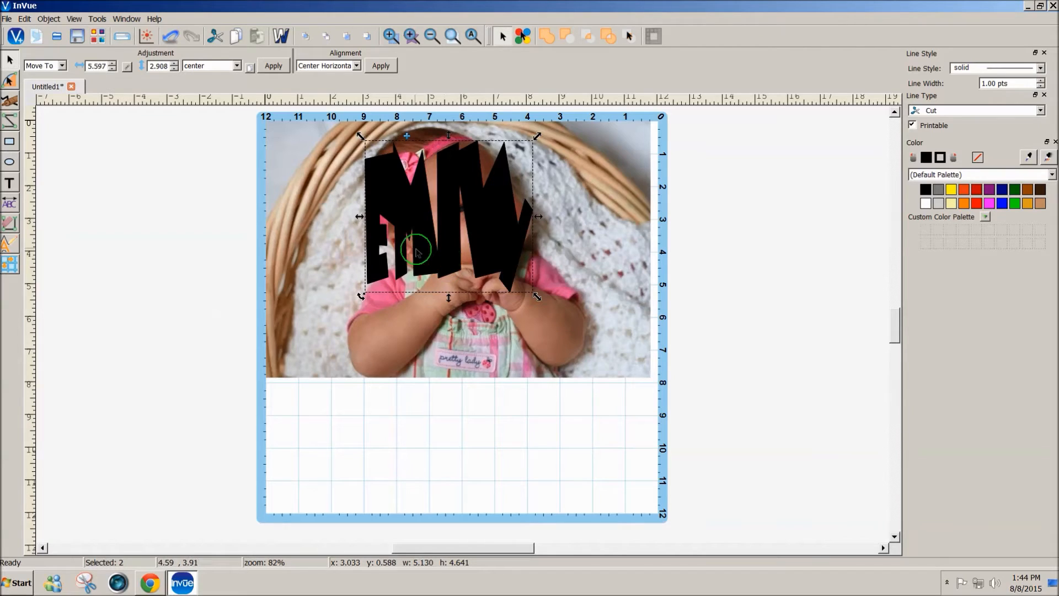
# Move the lettering up and to the right over the baby's face and retry the Custom Path image crop.
pyautogui.moveTo(424, 248); pyautogui.dragTo(450, 239)
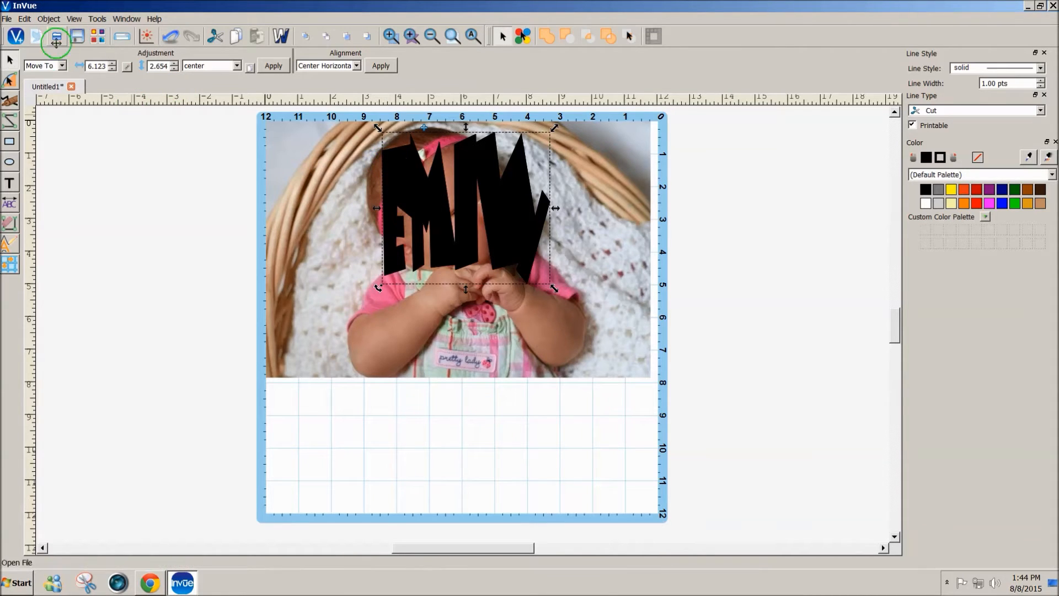
pyautogui.click(49, 19)
pyautogui.moveTo(88, 226)
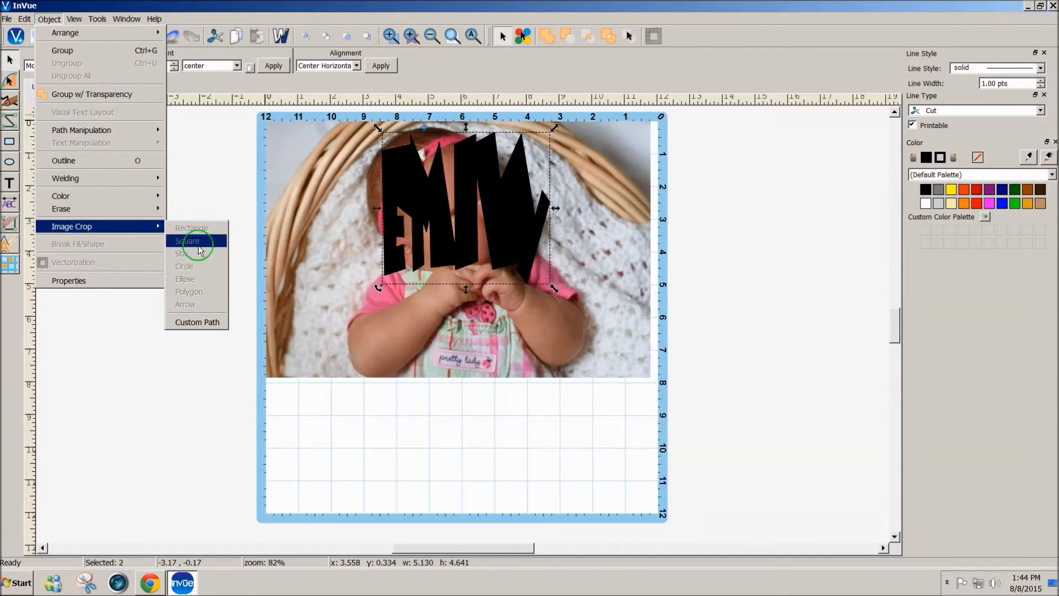
pyautogui.click(199, 322)
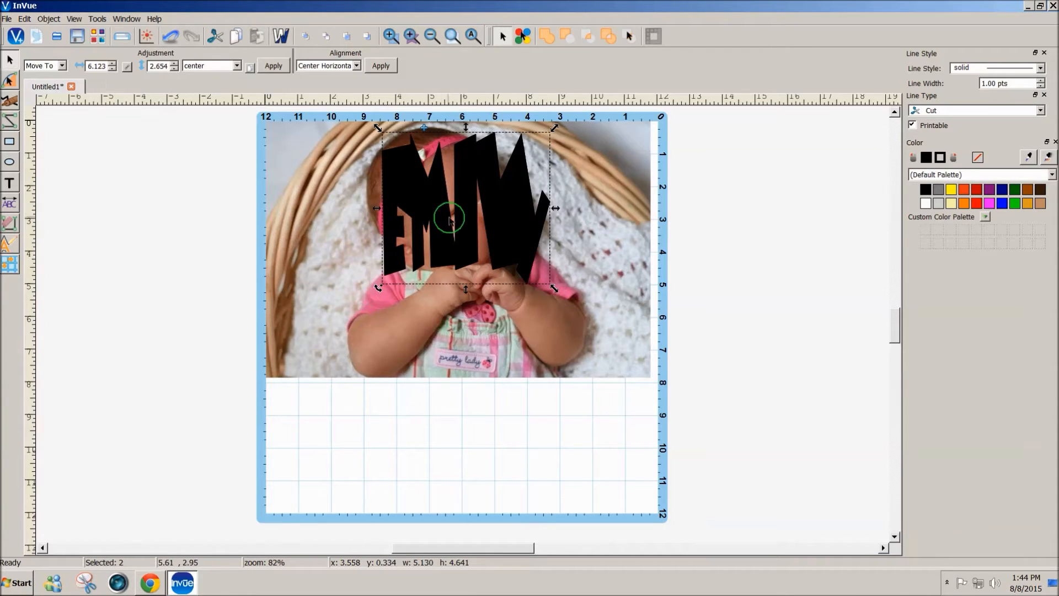
# Combine the lettering's two pieces into one object and place it over the baby's face at about x 3.46, y 0.10.
pyautogui.moveTo(440, 217)
pyautogui.mouseDown()
pyautogui.moveTo(742, 225)
pyautogui.moveTo(455, 209)
pyautogui.moveTo(440, 227)
pyautogui.moveTo(439, 217)
pyautogui.mouseUp()
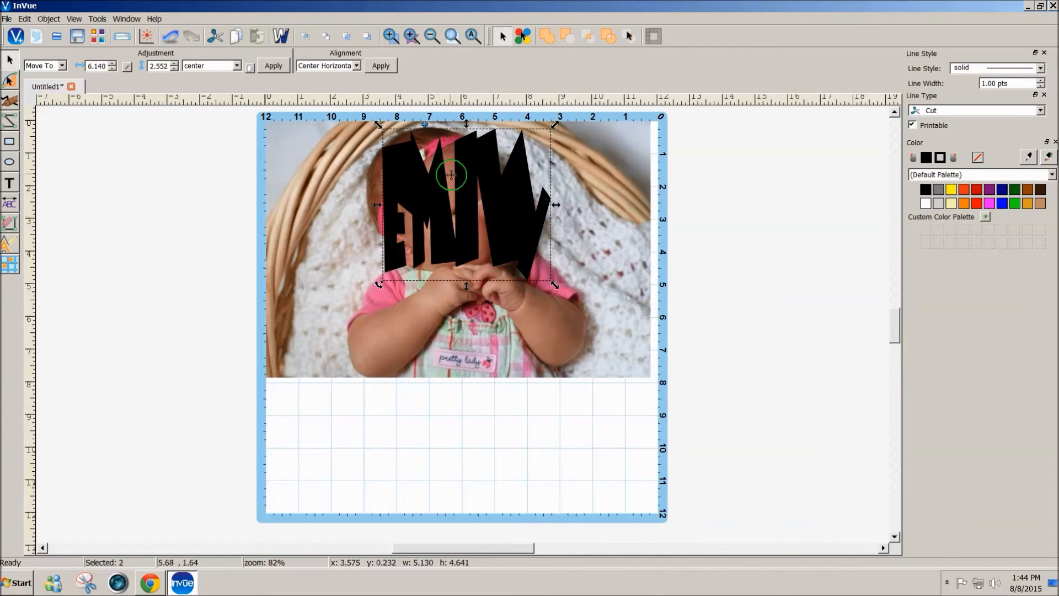
pyautogui.click(506, 214)
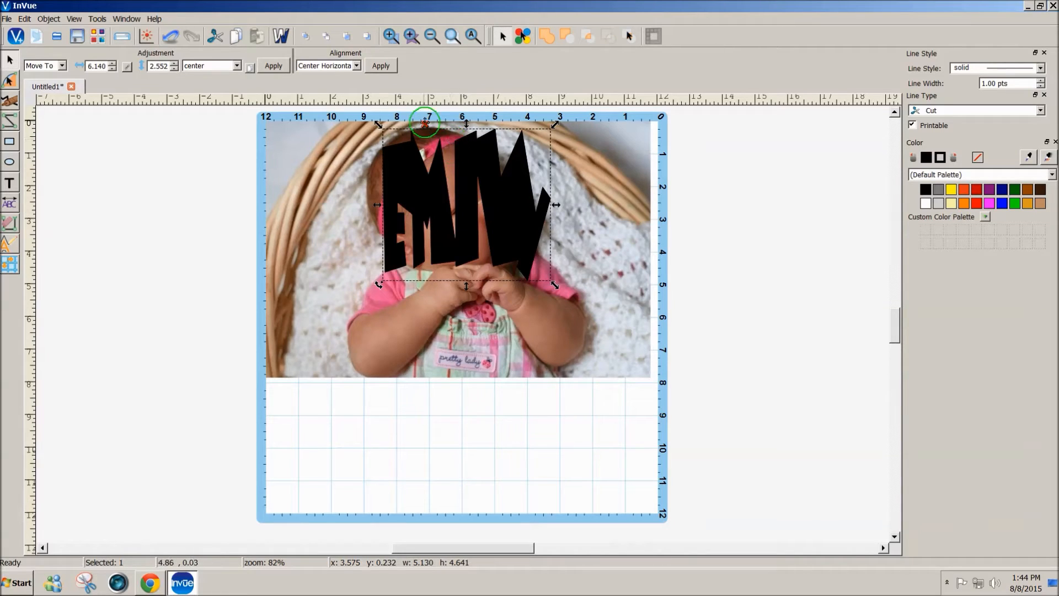
pyautogui.moveTo(443, 202); pyautogui.dragTo(441, 200)
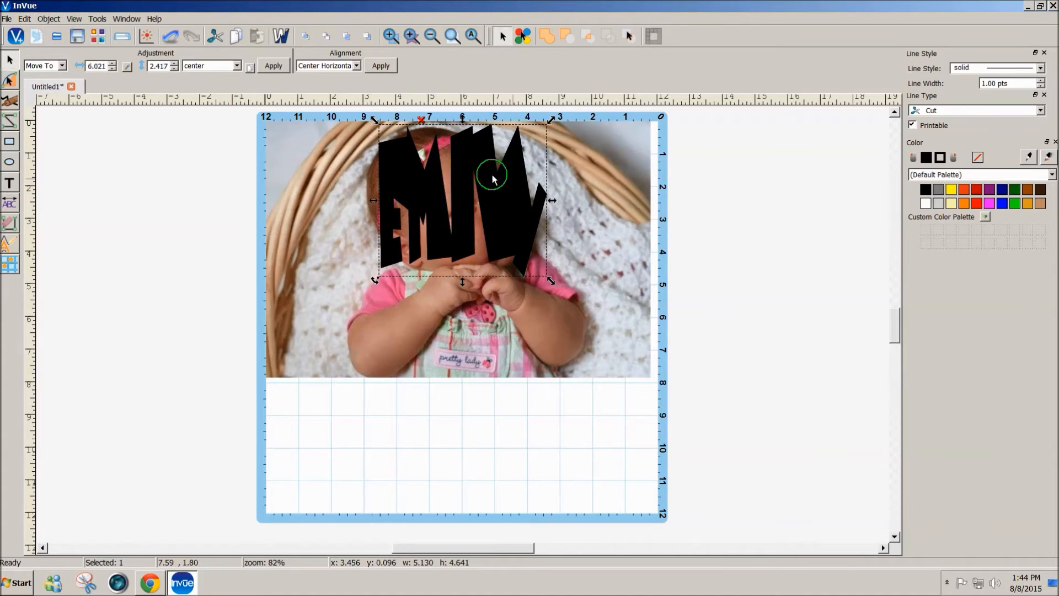
# Try the Custom Path image crop on the combined lettering.
pyautogui.click(49, 19)
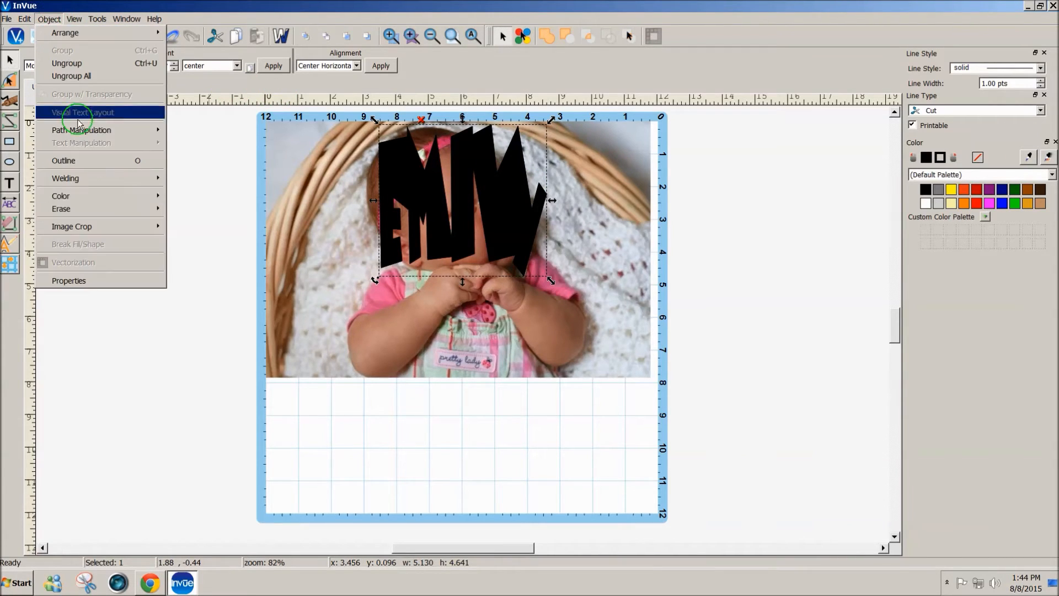
pyautogui.moveTo(99, 225)
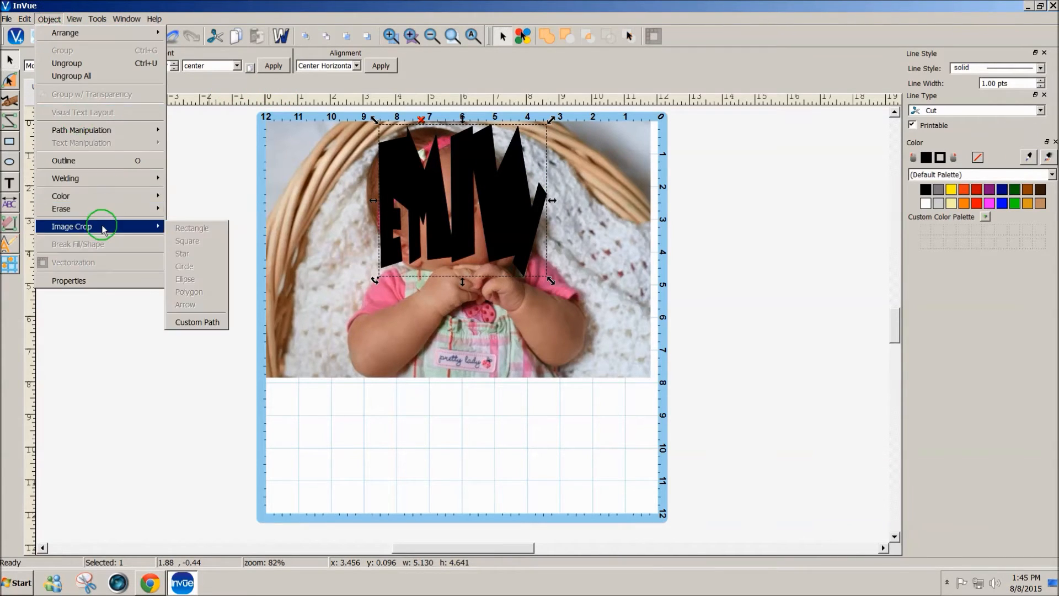
pyautogui.click(210, 323)
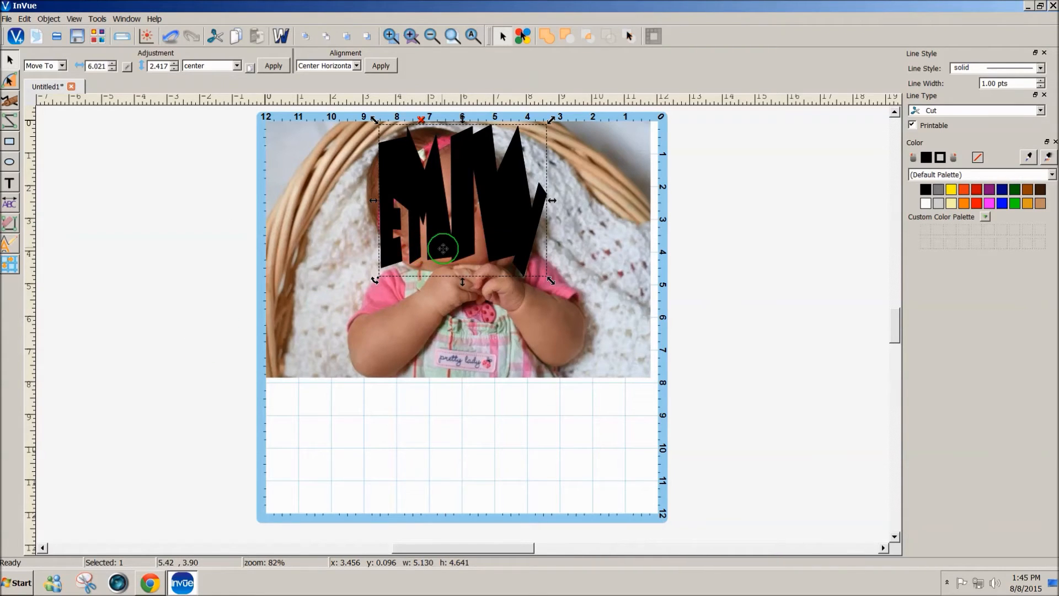
# Reselect the lettering, crop the photo to it with Custom Path, and move the photo-filled name off the mat beside the original photo.
pyautogui.keyDown('shift'); pyautogui.click(421, 122); pyautogui.keyUp('shift')
pyautogui.click(729, 238)
pyautogui.click(496, 240)
pyautogui.click(49, 19)
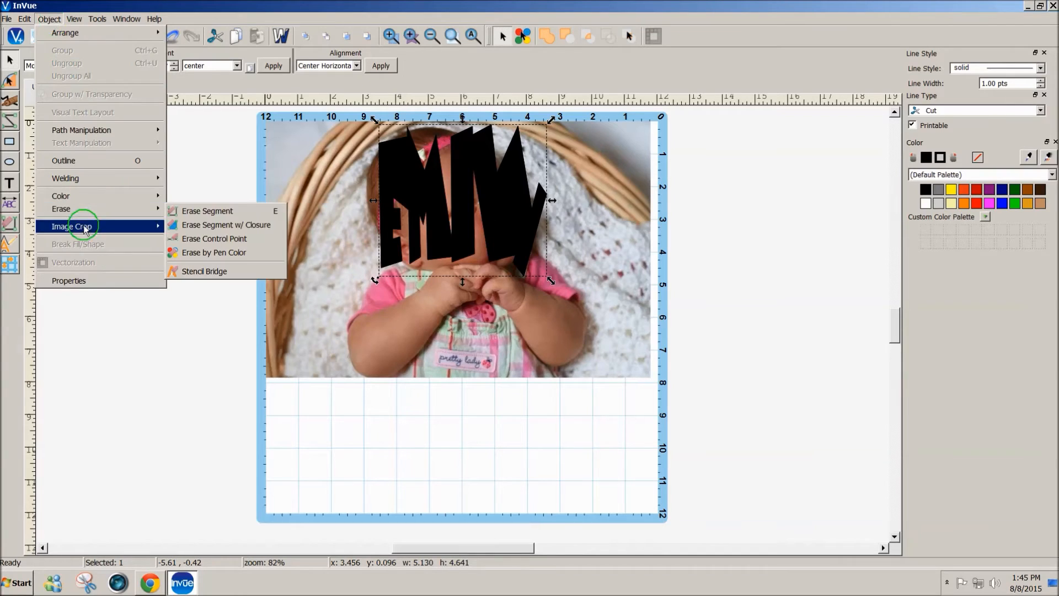
pyautogui.moveTo(141, 226)
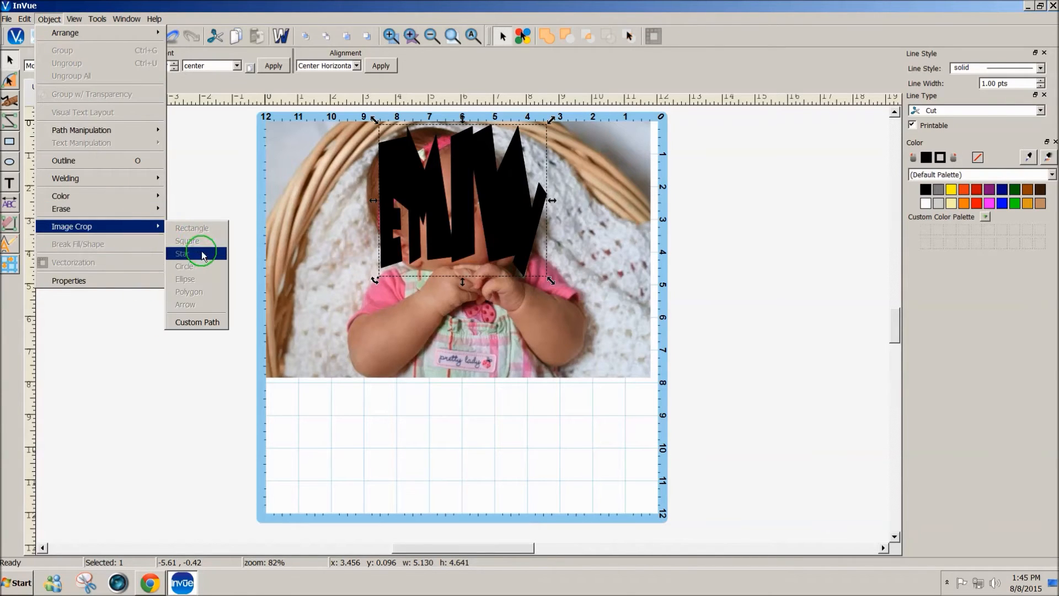
pyautogui.click(190, 322)
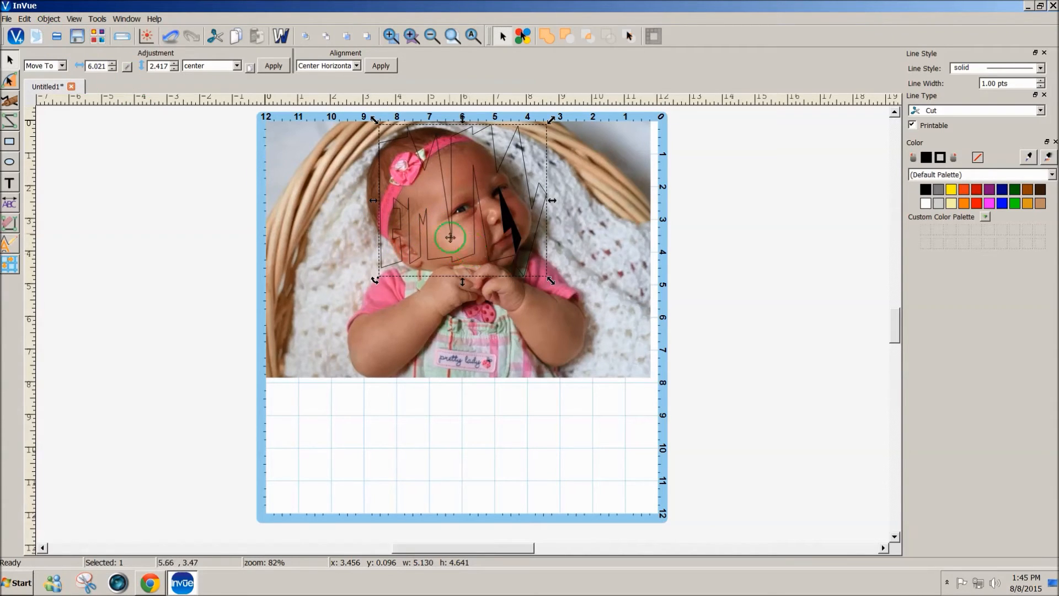
pyautogui.moveTo(444, 241); pyautogui.dragTo(757, 291)
pyautogui.click(775, 366)
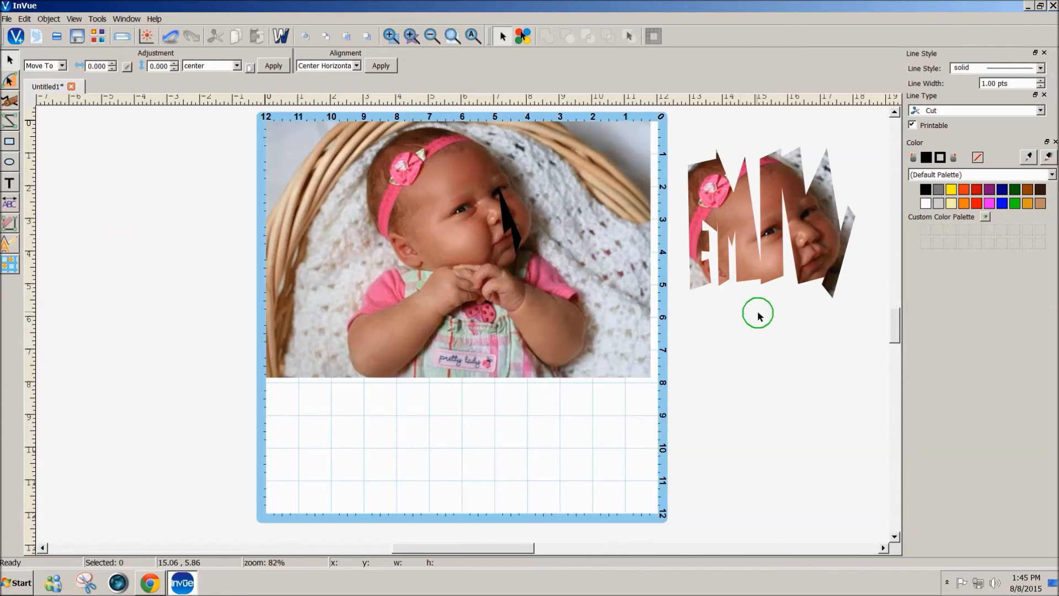
# Move the leftover black sliver from the photo onto the cropped name's last letter for comparison, and place it below the name.
pyautogui.click(515, 236)
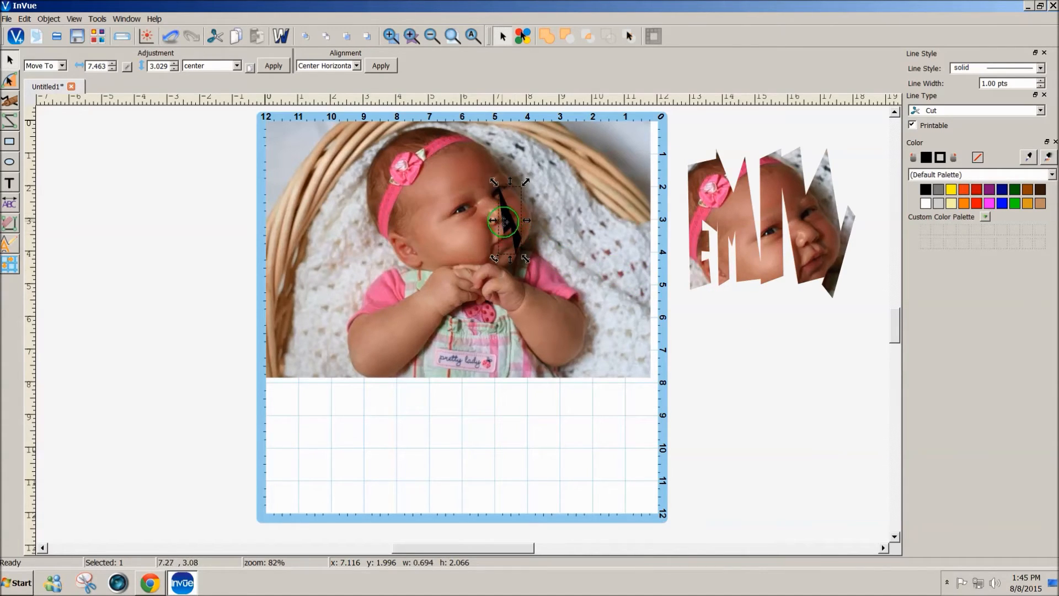
pyautogui.moveTo(504, 219); pyautogui.dragTo(820, 239)
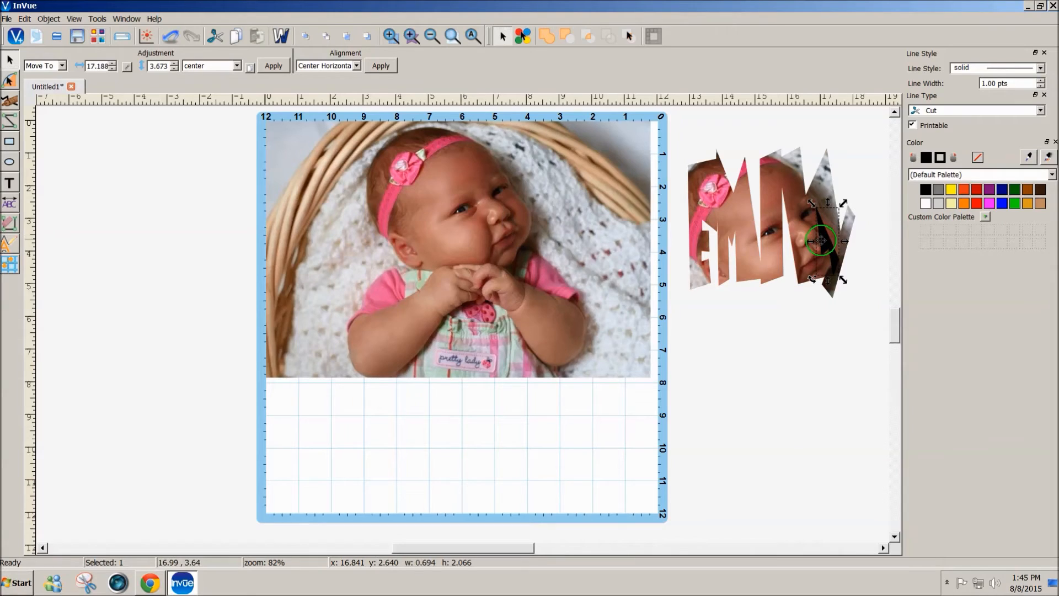
pyautogui.moveTo(831, 244); pyautogui.dragTo(824, 335)
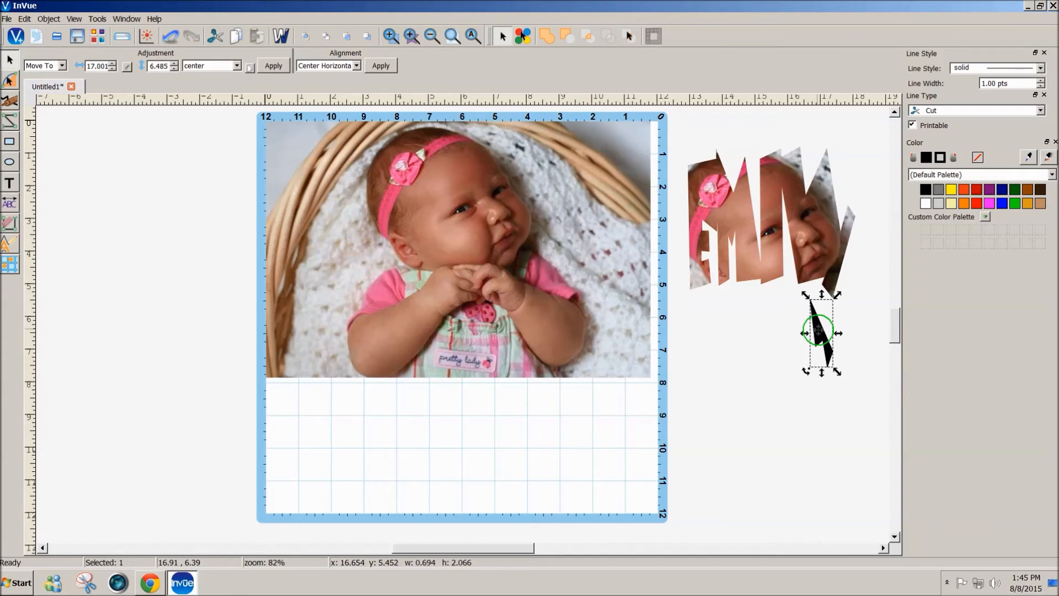
# Delete the leftover black sliver below the cropped name.
pyautogui.click(680, 133)
pyautogui.moveTo(680, 133); pyautogui.dragTo(893, 371)
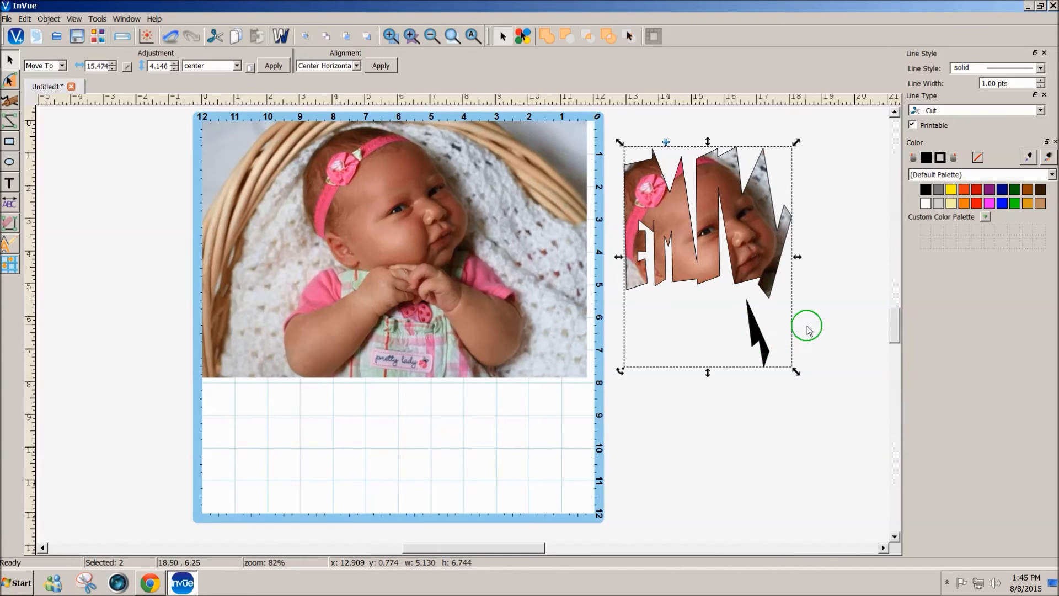
pyautogui.click(796, 381)
pyautogui.moveTo(790, 376); pyautogui.dragTo(733, 286)
pyautogui.press('Delete')
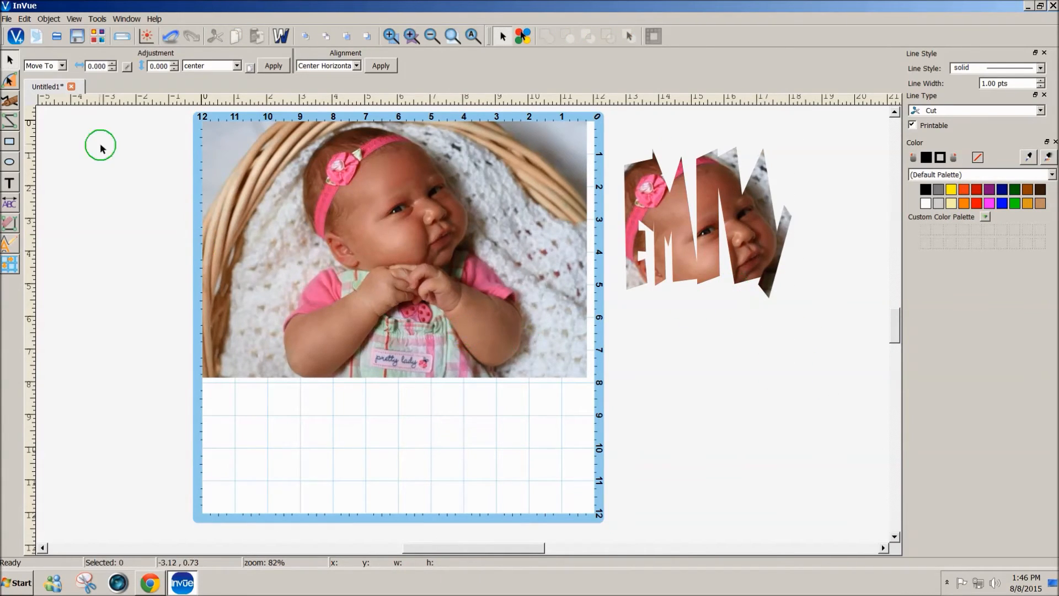
# Add the text BABY in the Baby Kruffy font at size 1.00 and place it beneath the cropped name.
pyautogui.click(10, 182)
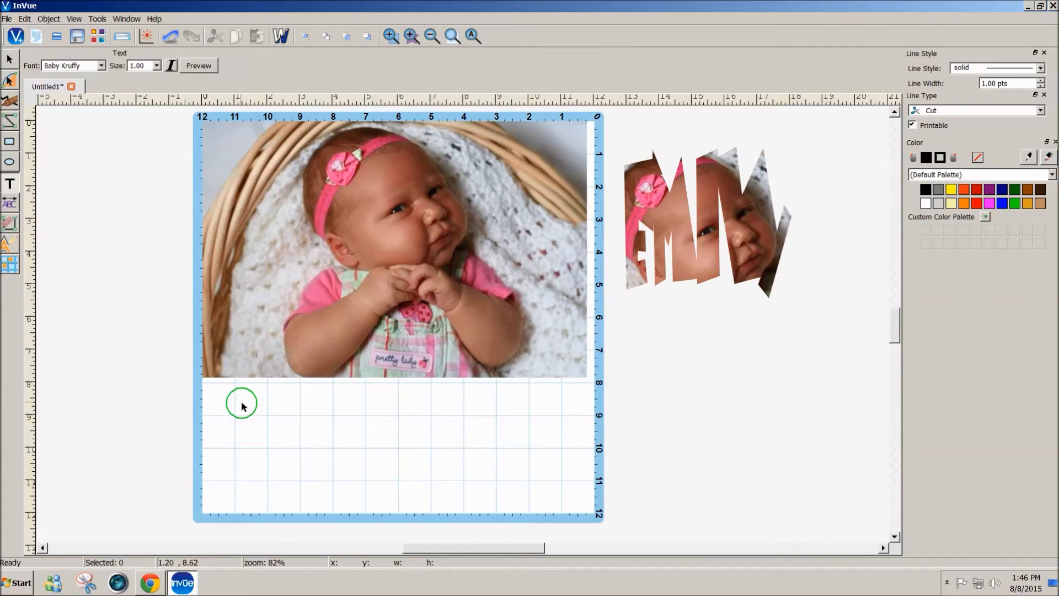
pyautogui.write('BABY')
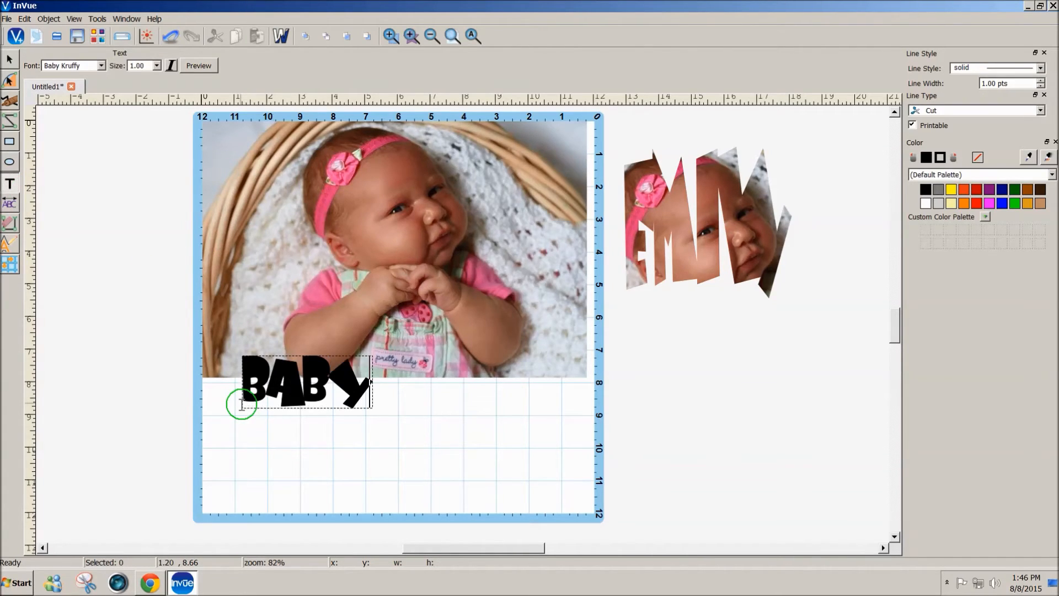
pyautogui.click(9, 59)
pyautogui.click(278, 369)
pyautogui.moveTo(279, 369); pyautogui.dragTo(654, 332)
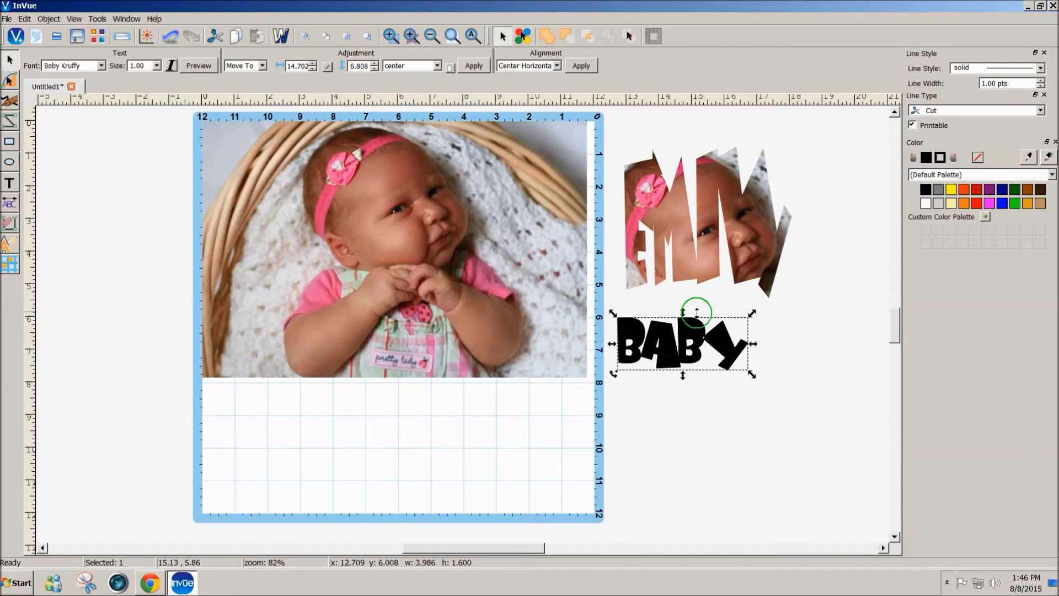
# Move the BABY text over the baby's face and stretch it to about 6.7 wide by 4.6 high.
pyautogui.moveTo(667, 339); pyautogui.dragTo(374, 288)
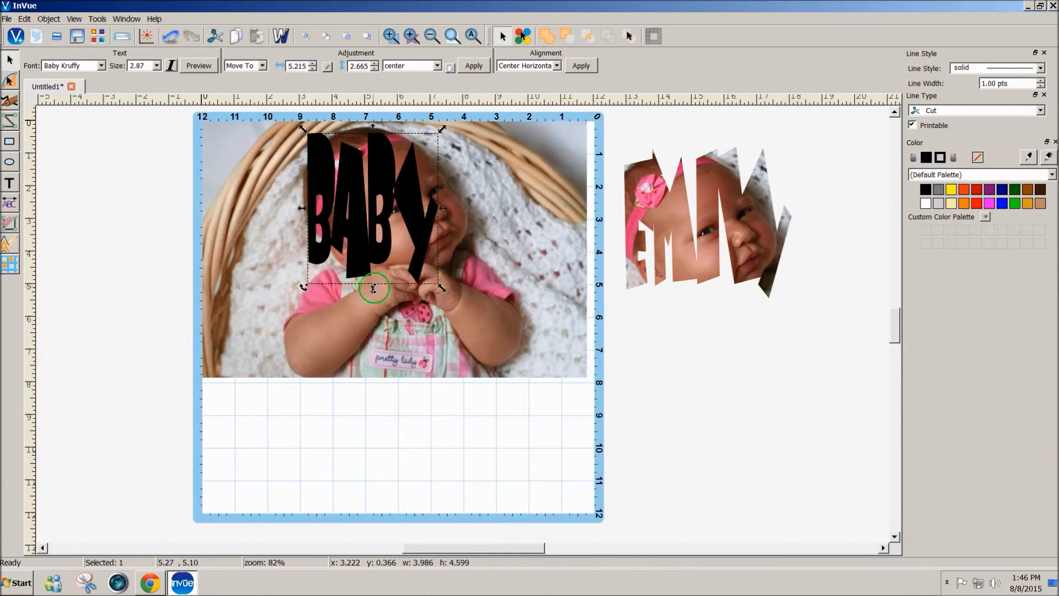
pyautogui.moveTo(443, 209); pyautogui.dragTo(516, 209)
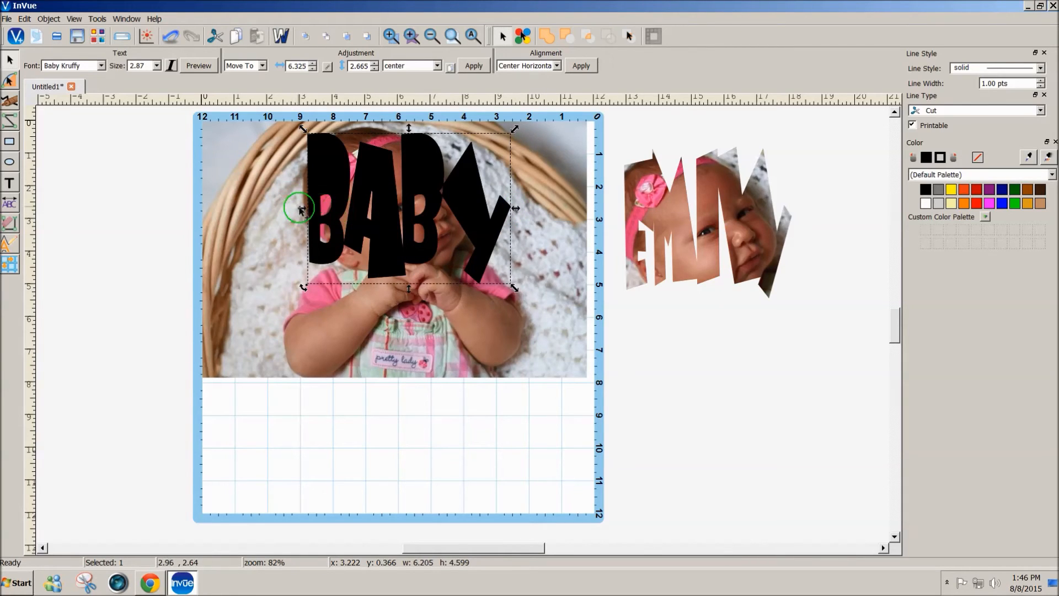
pyautogui.moveTo(299, 208); pyautogui.dragTo(282, 208)
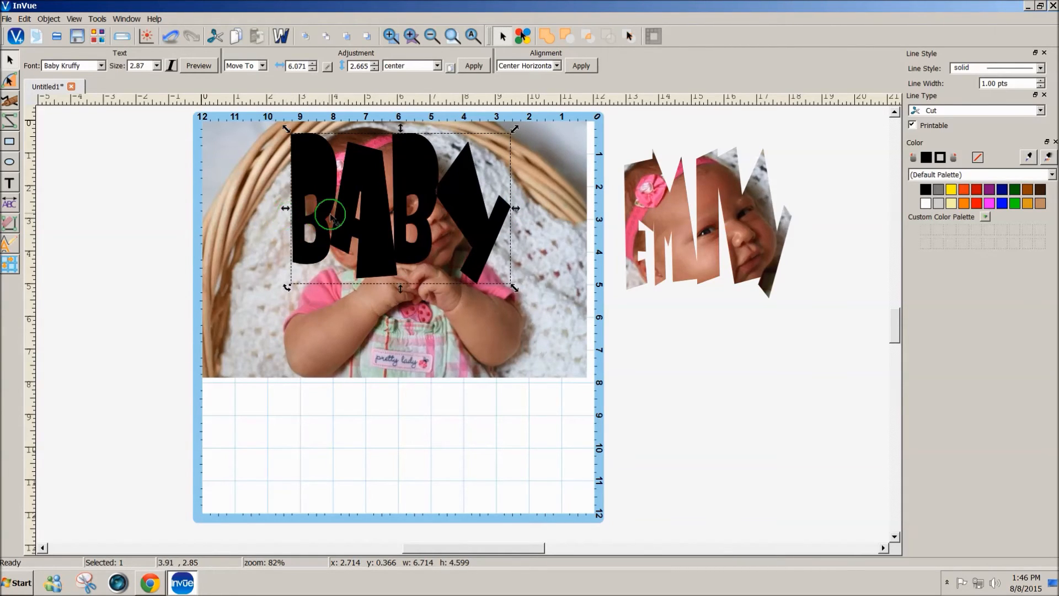
pyautogui.moveTo(366, 219); pyautogui.dragTo(366, 216)
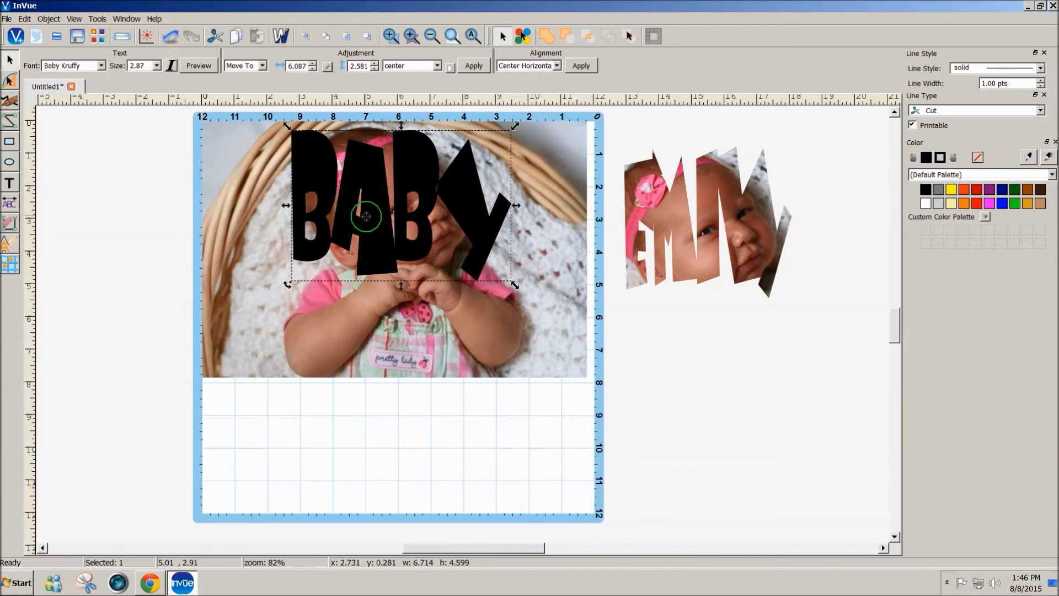
pyautogui.moveTo(366, 217); pyautogui.dragTo(366, 222)
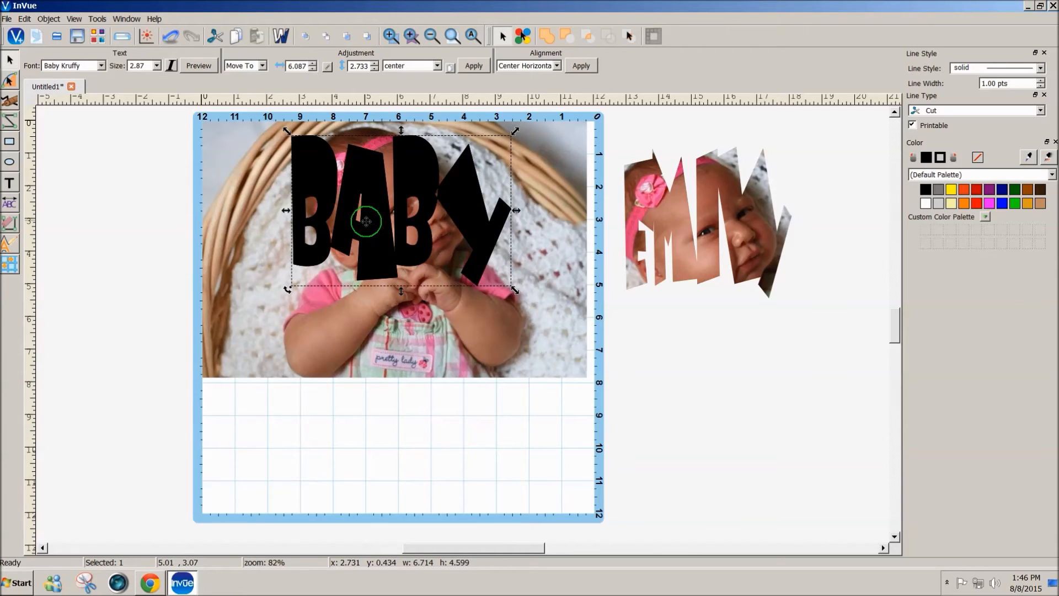
# Convert the BABY text to paths and clear the selection.
pyautogui.click(49, 19)
pyautogui.moveTo(132, 143)
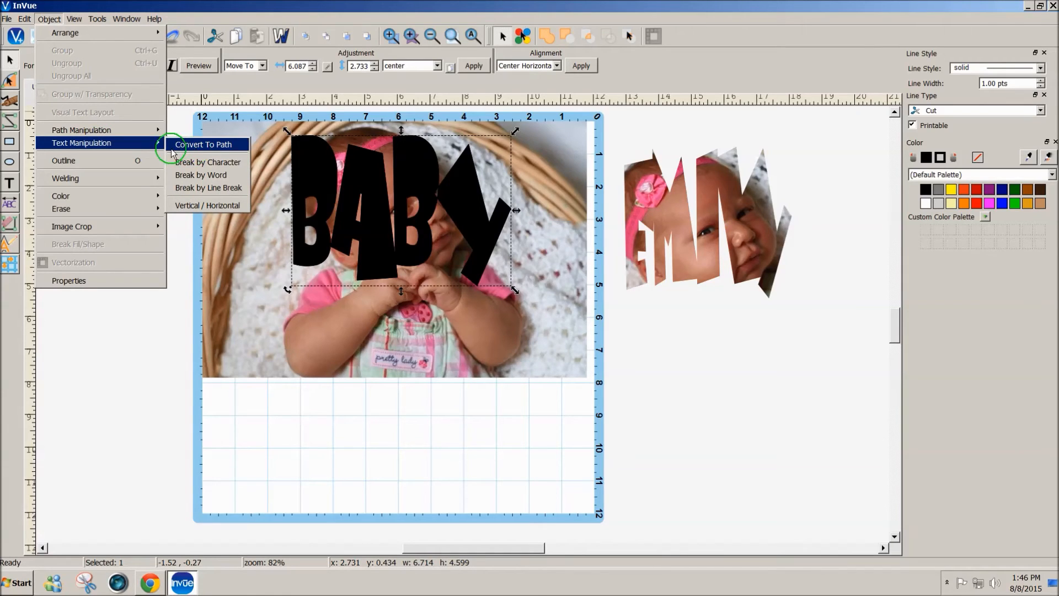
pyautogui.click(196, 148)
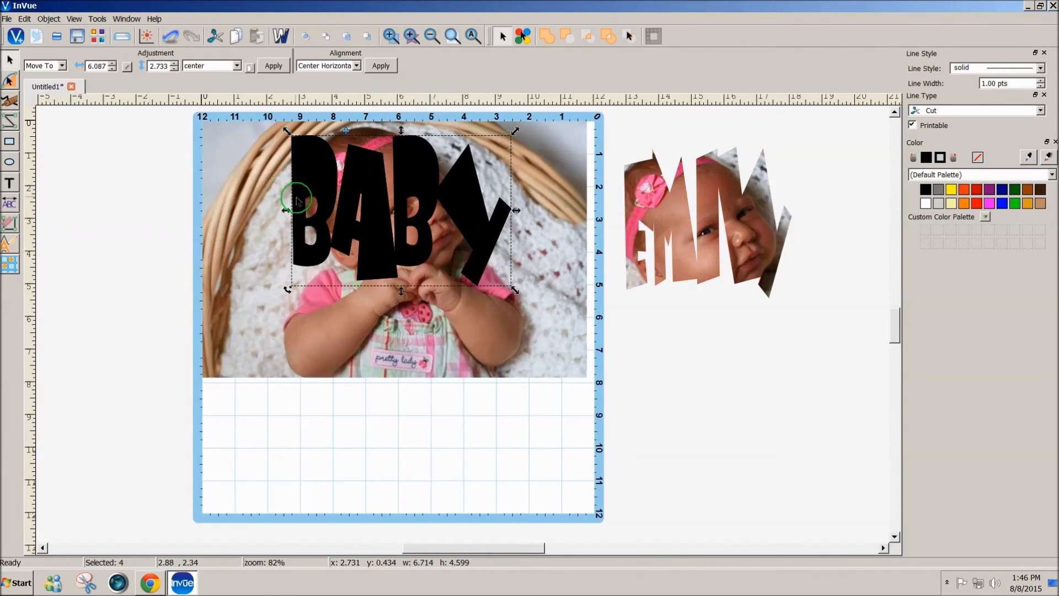
pyautogui.click(170, 196)
# Break the first B, the A and the second B apart into separate outline pieces so their inner holes fill in.
pyautogui.click(320, 178)
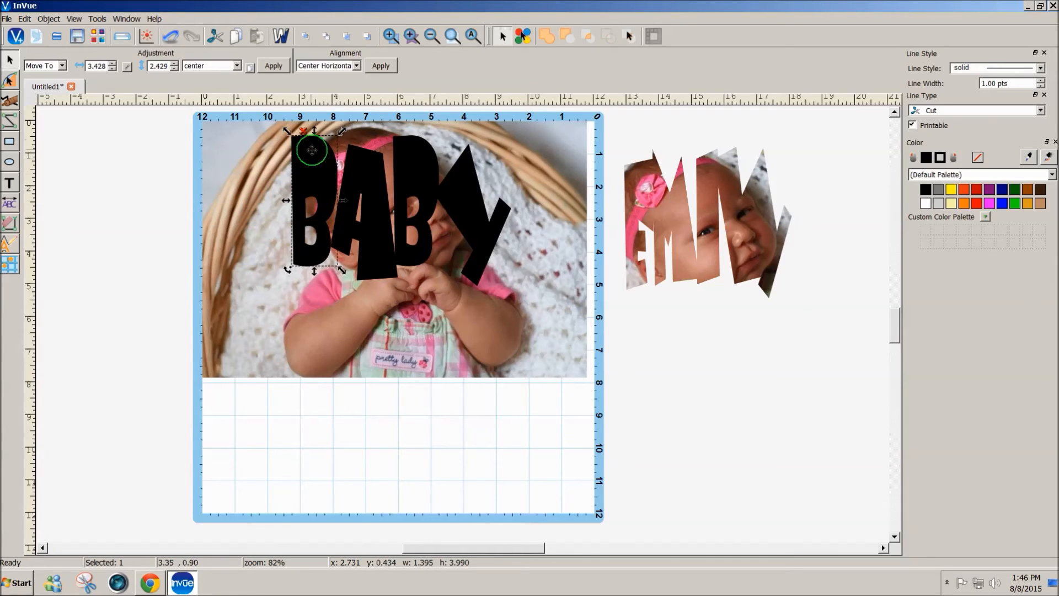
pyautogui.moveTo(306, 135); pyautogui.dragTo(357, 148)
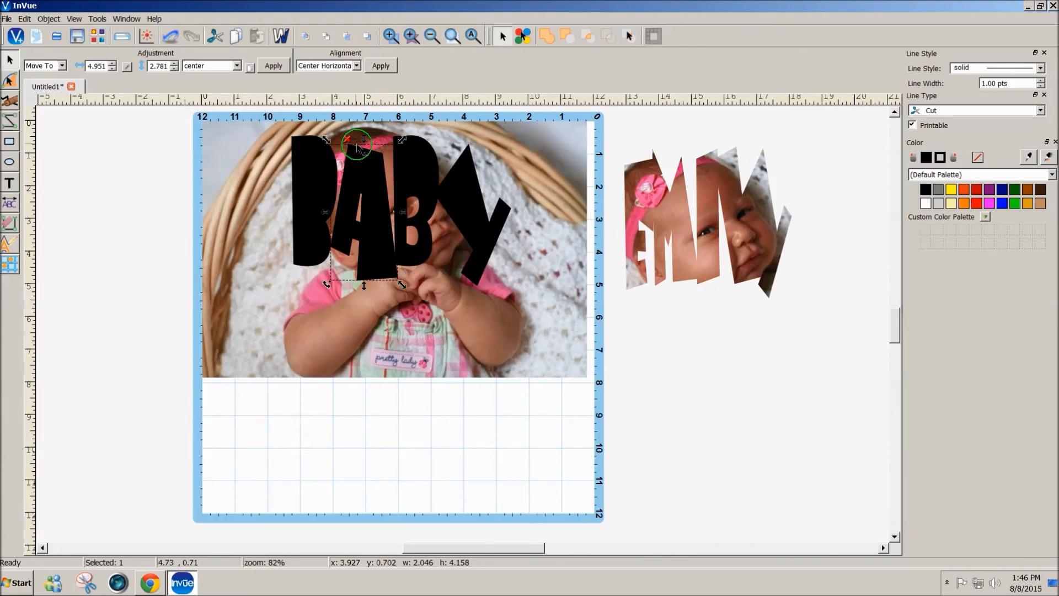
pyautogui.click(417, 151)
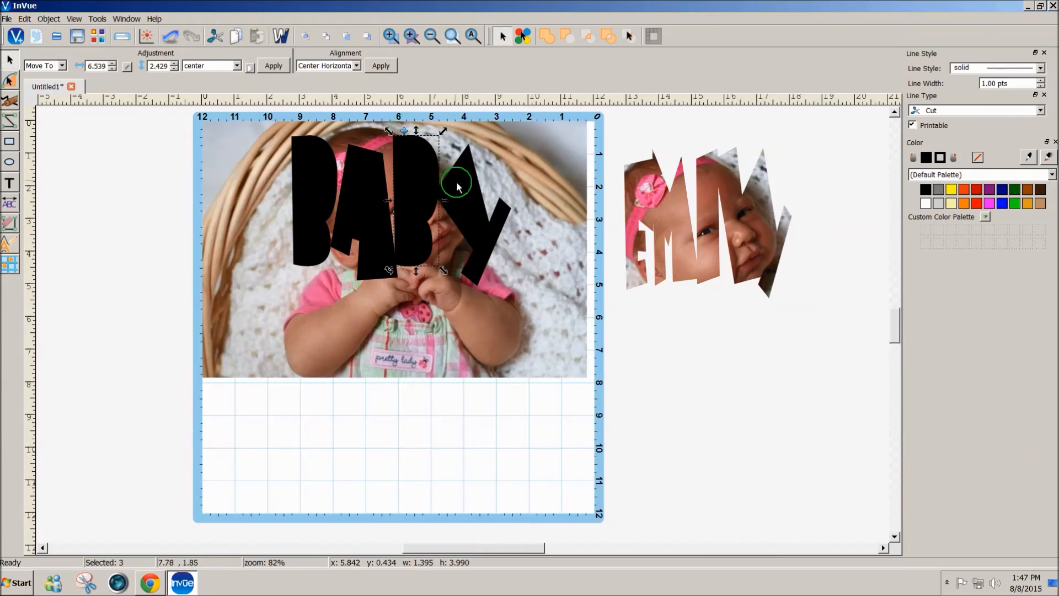
# Crop the photo with a custom path to the shape of the first B and then the A.
pyautogui.click(472, 174)
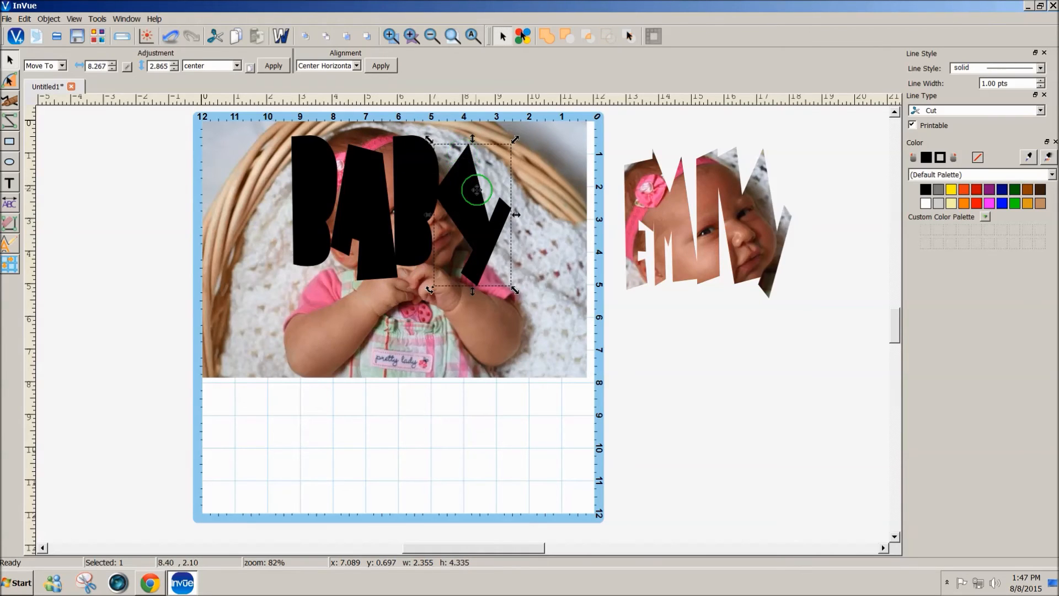
pyautogui.click(304, 265)
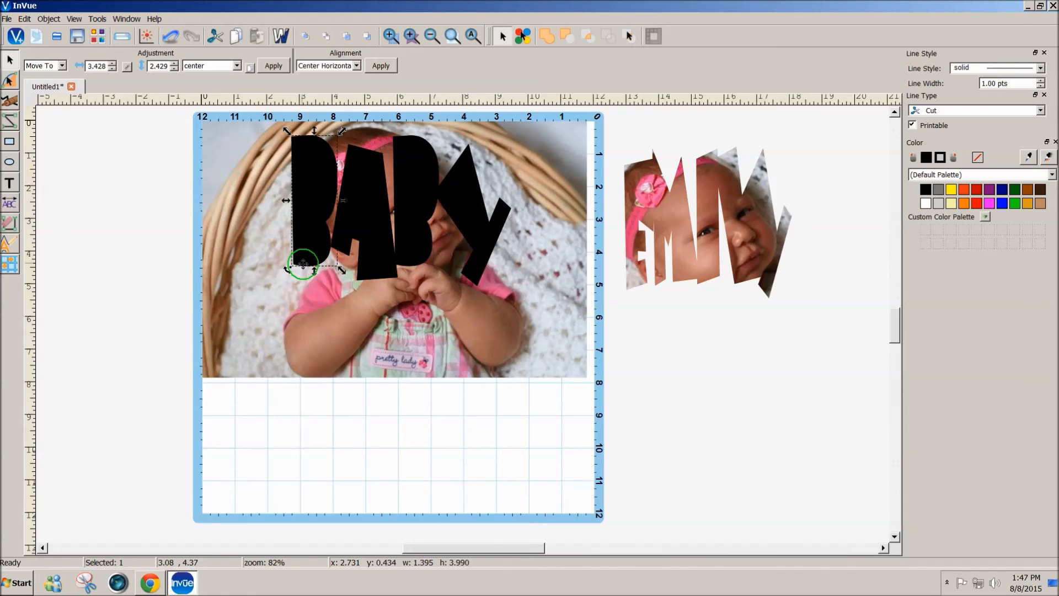
pyautogui.click(48, 21)
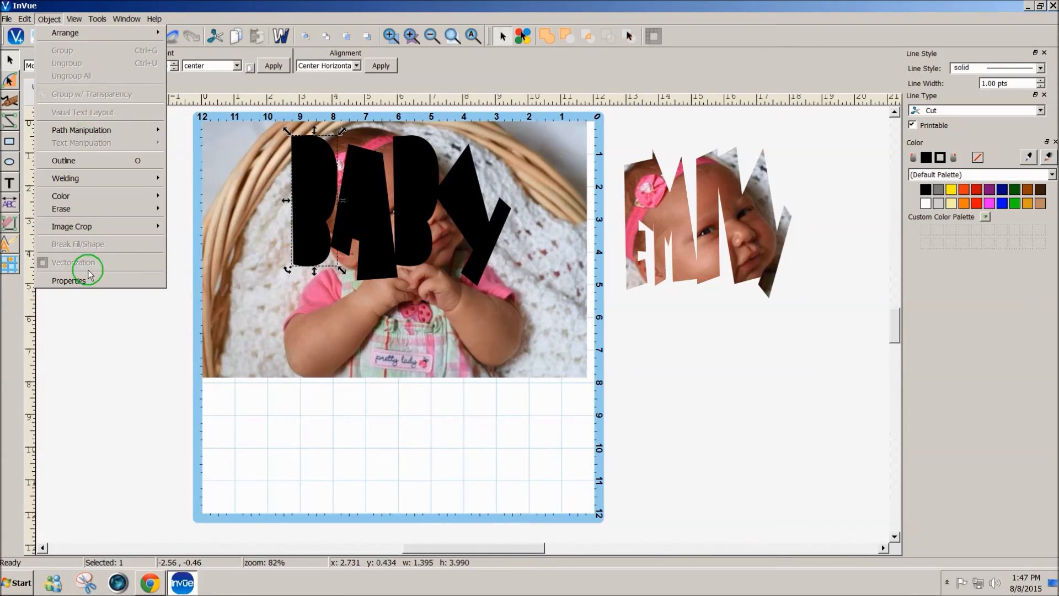
pyautogui.moveTo(101, 234)
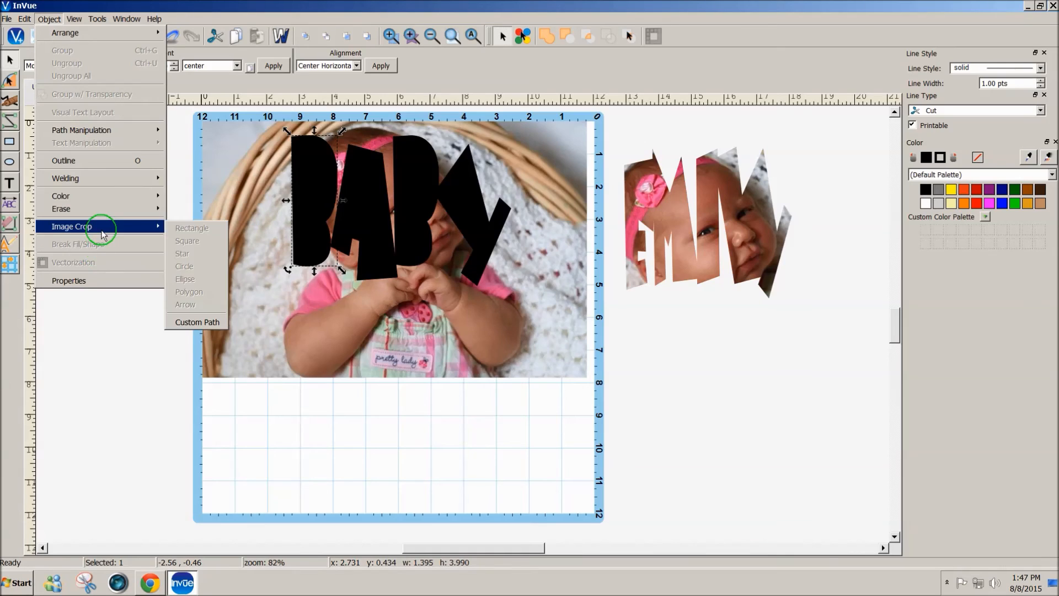
pyautogui.click(197, 321)
pyautogui.click(374, 269)
pyautogui.click(48, 19)
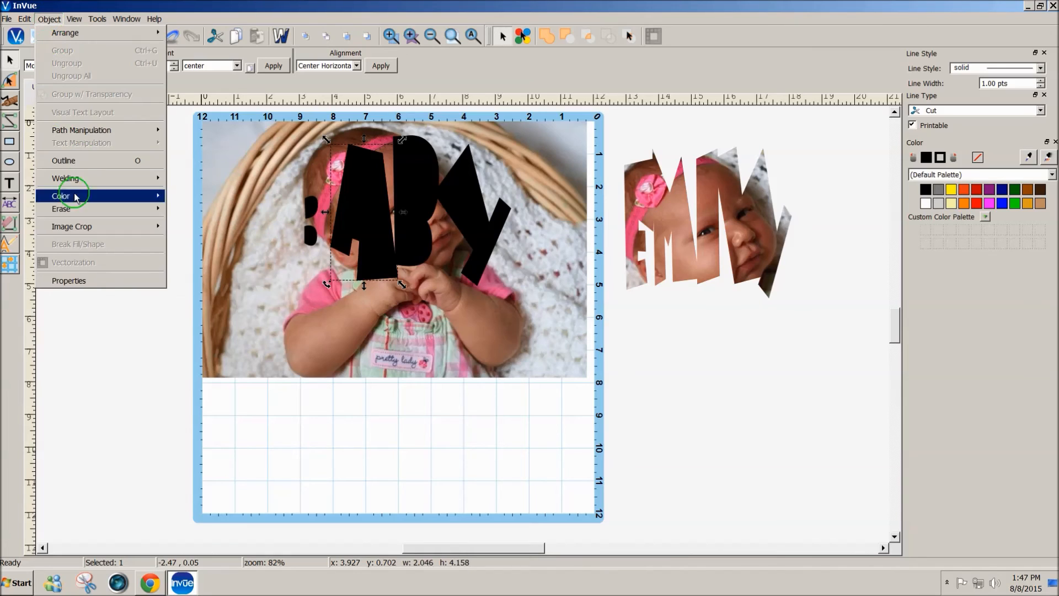
pyautogui.moveTo(138, 228)
pyautogui.click(179, 322)
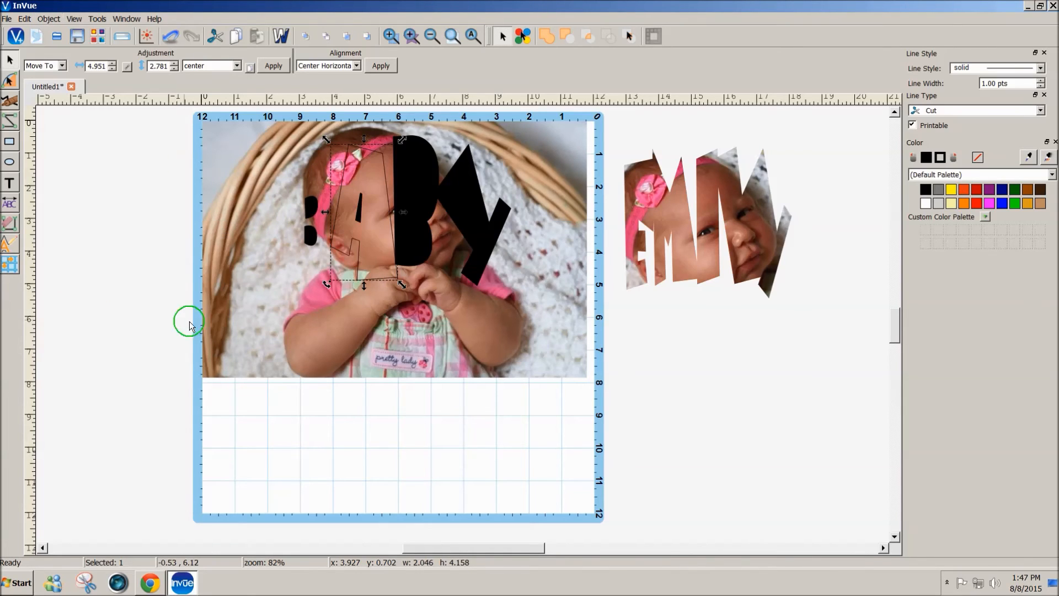
# Crop the photo with a custom path to the shapes of the second B and the Y.
pyautogui.click(404, 264)
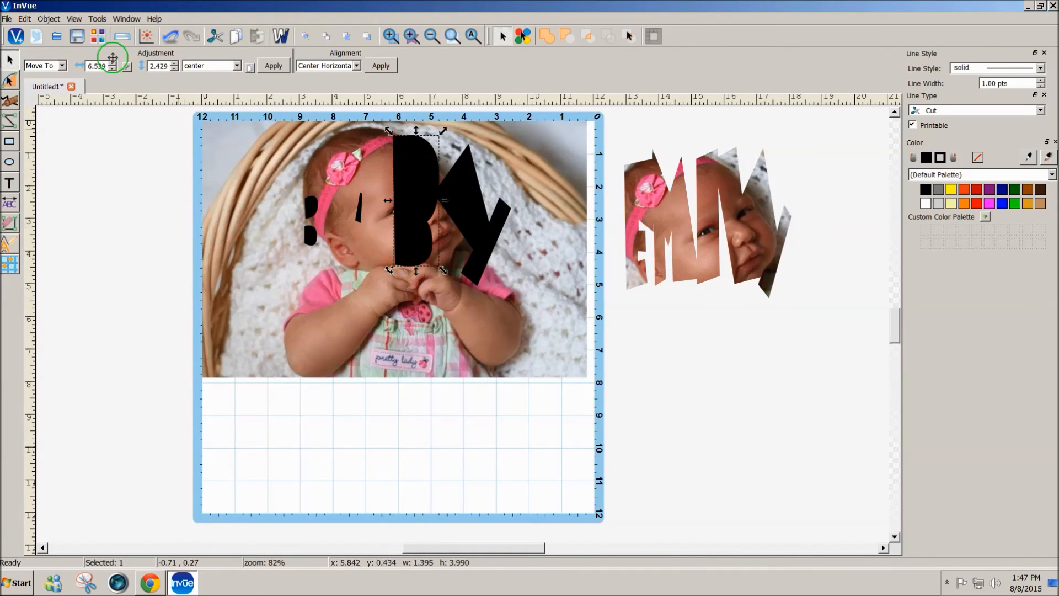
pyautogui.click(48, 19)
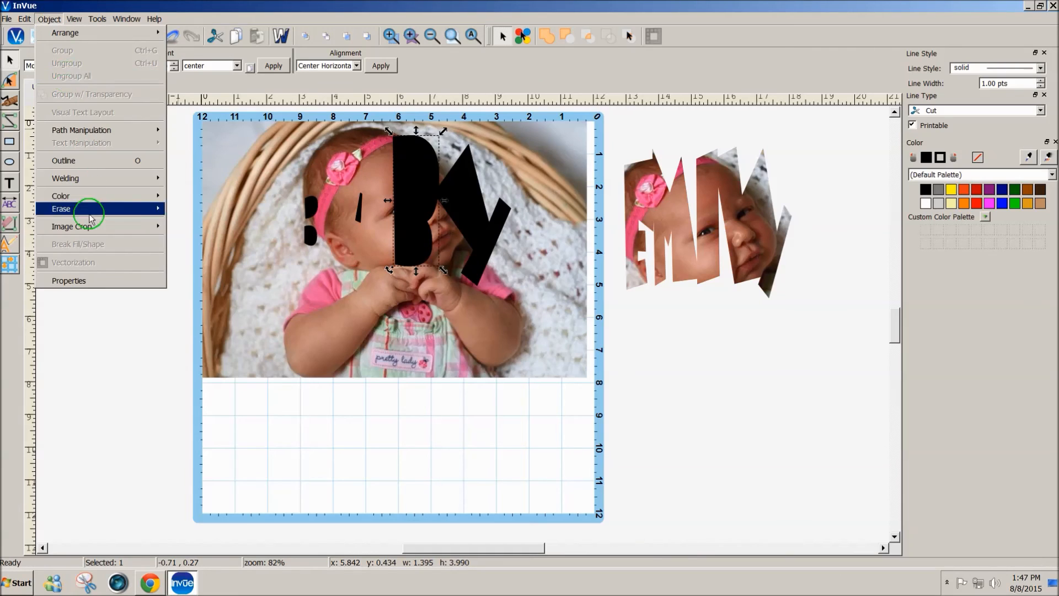
pyautogui.moveTo(83, 226)
pyautogui.click(188, 322)
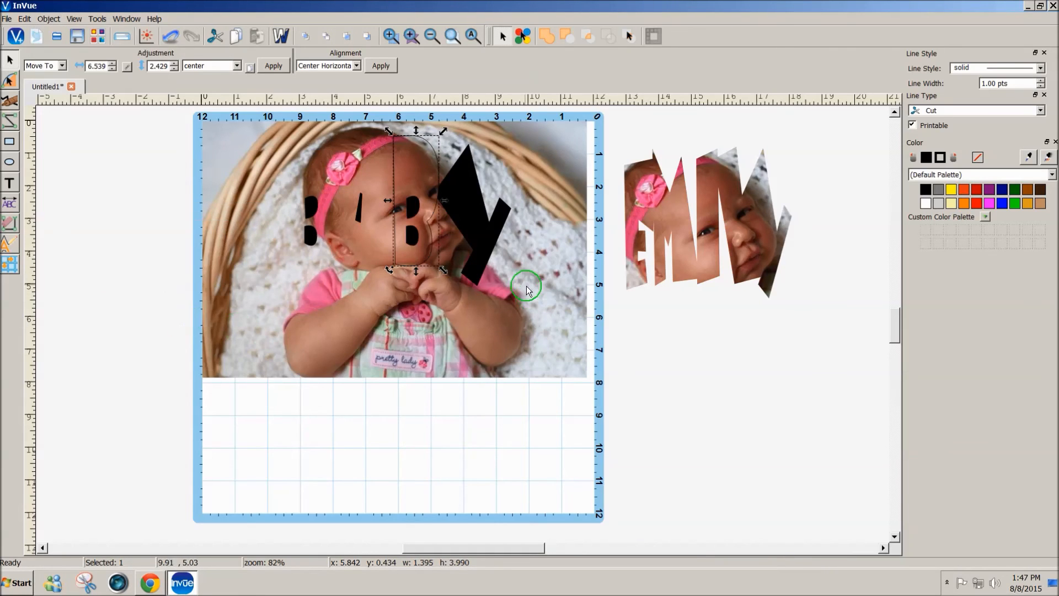
pyautogui.click(474, 275)
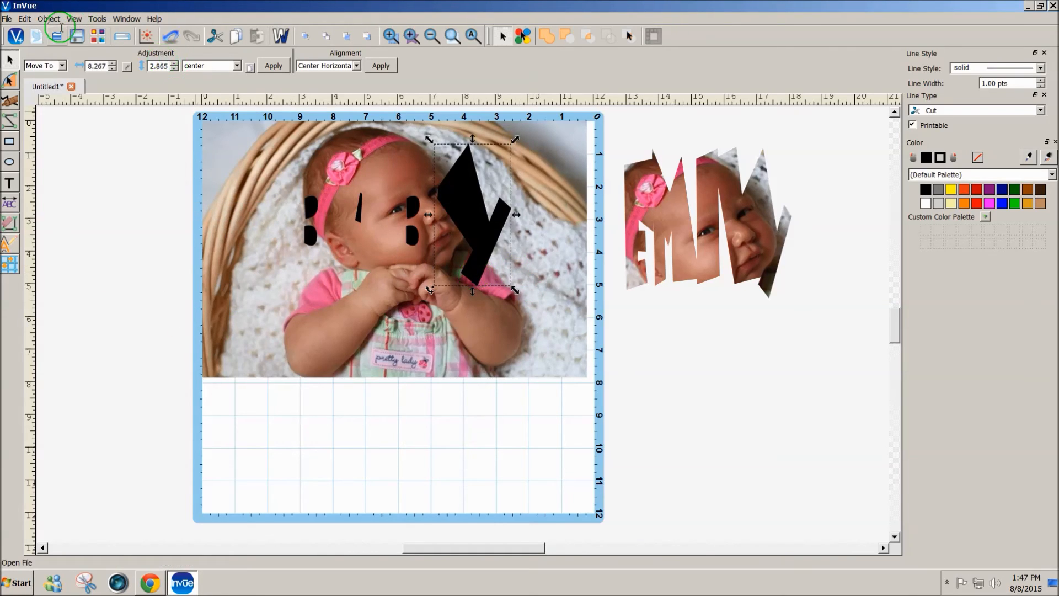
pyautogui.click(48, 18)
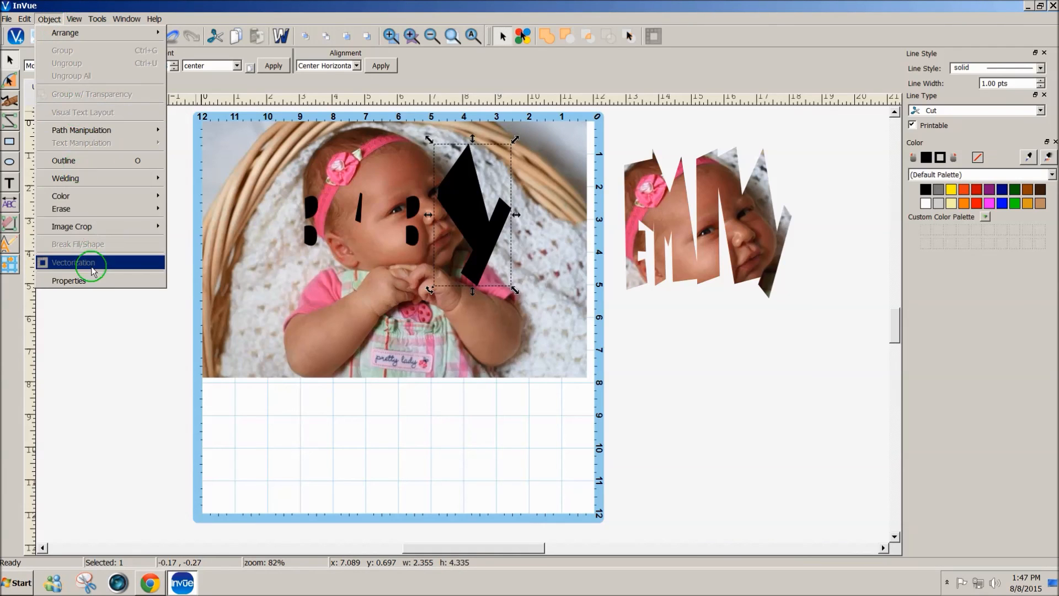
pyautogui.moveTo(94, 226)
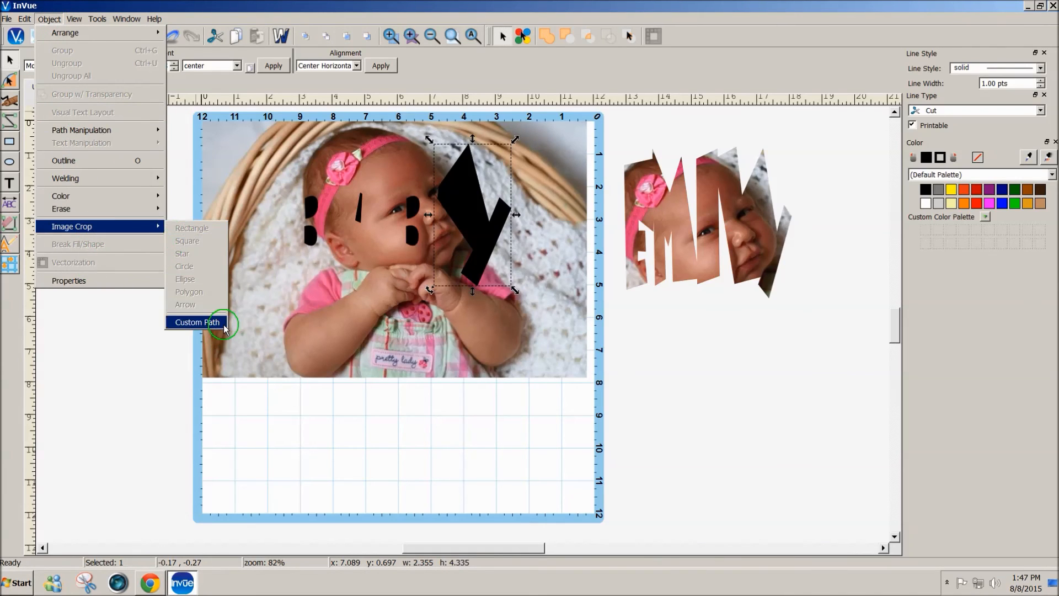
pyautogui.click(197, 322)
# Group all the cropped BABY letter pieces and move them below the photo, to about x 3.4, y 8.3.
pyautogui.moveTo(170, 114); pyautogui.dragTo(594, 335)
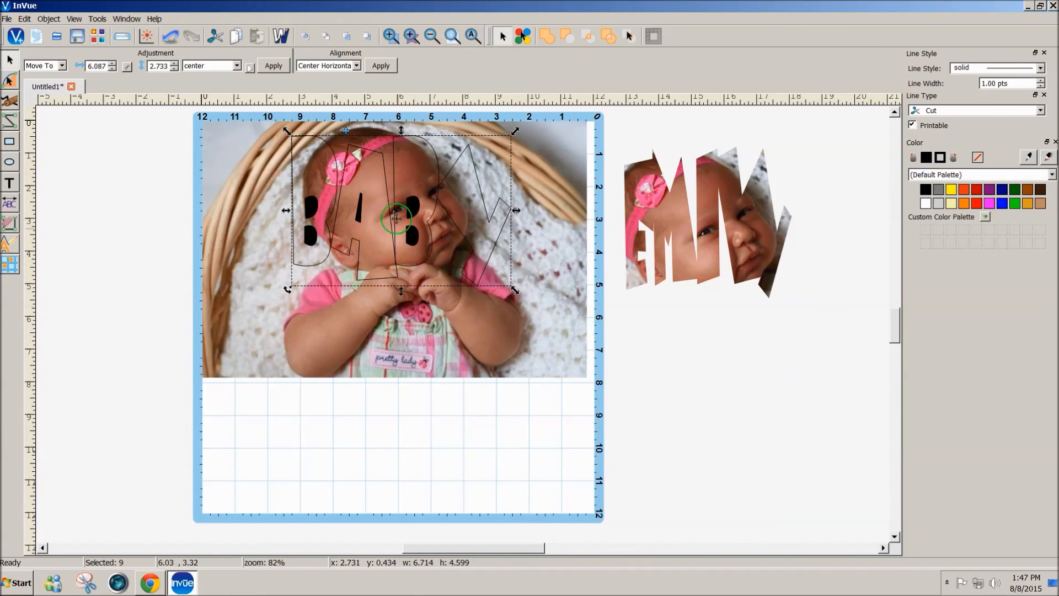
pyautogui.click(346, 130)
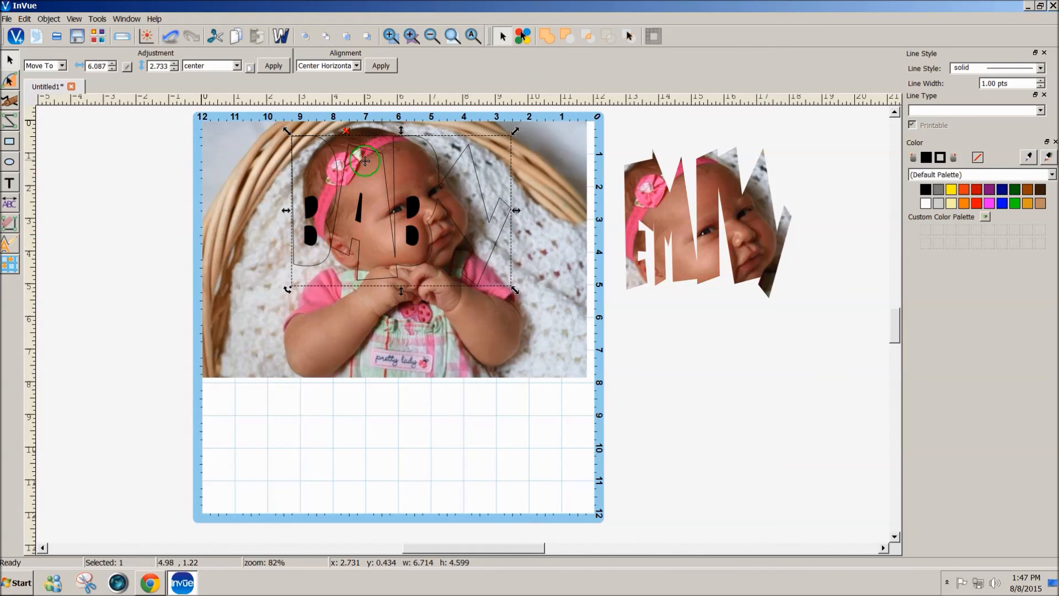
pyautogui.moveTo(365, 160); pyautogui.dragTo(388, 417)
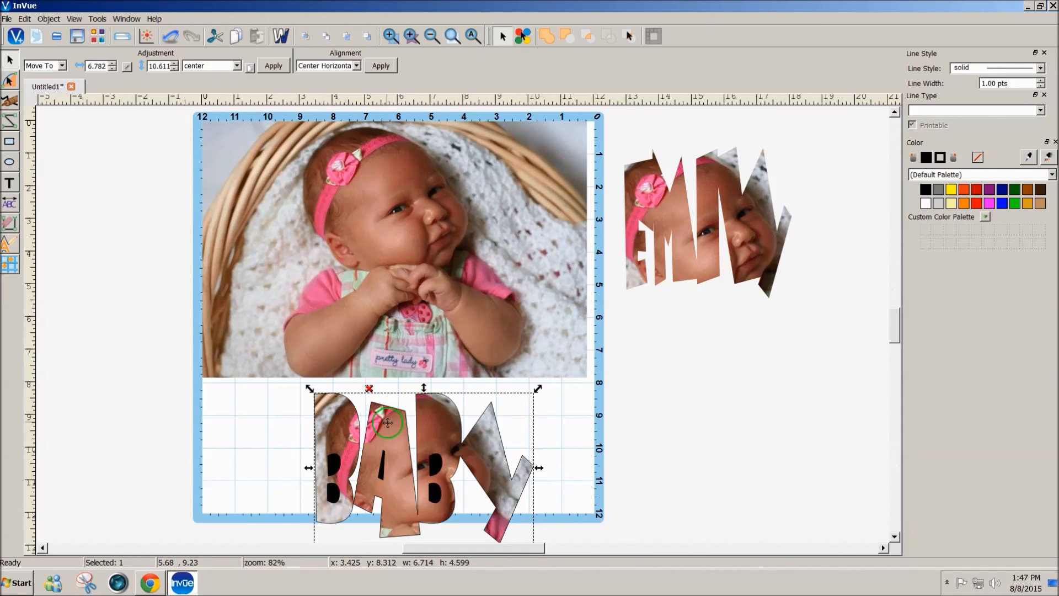
# Ungroup the cropped BABY letters and delete the black inner pieces of both Bs and the A.
pyautogui.scroll(-1, 645, 452)
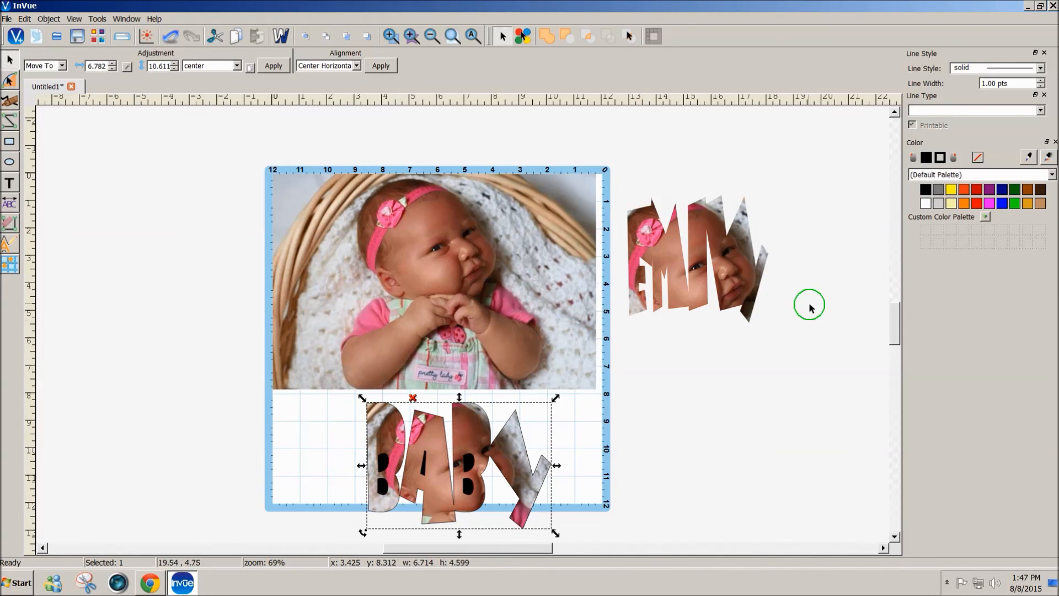
pyautogui.moveTo(895, 338); pyautogui.dragTo(895, 346)
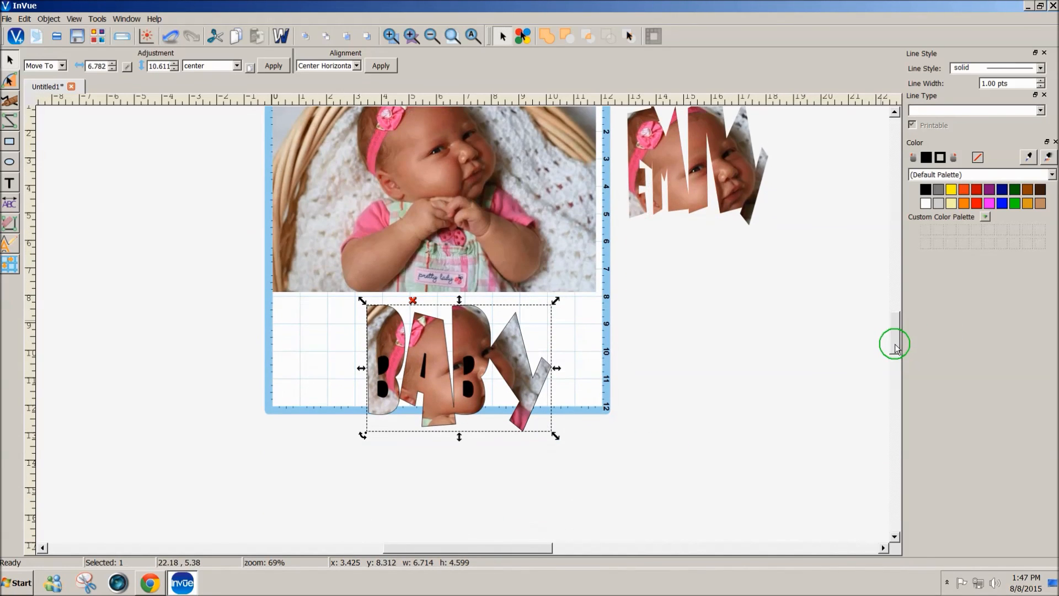
pyautogui.click(413, 300)
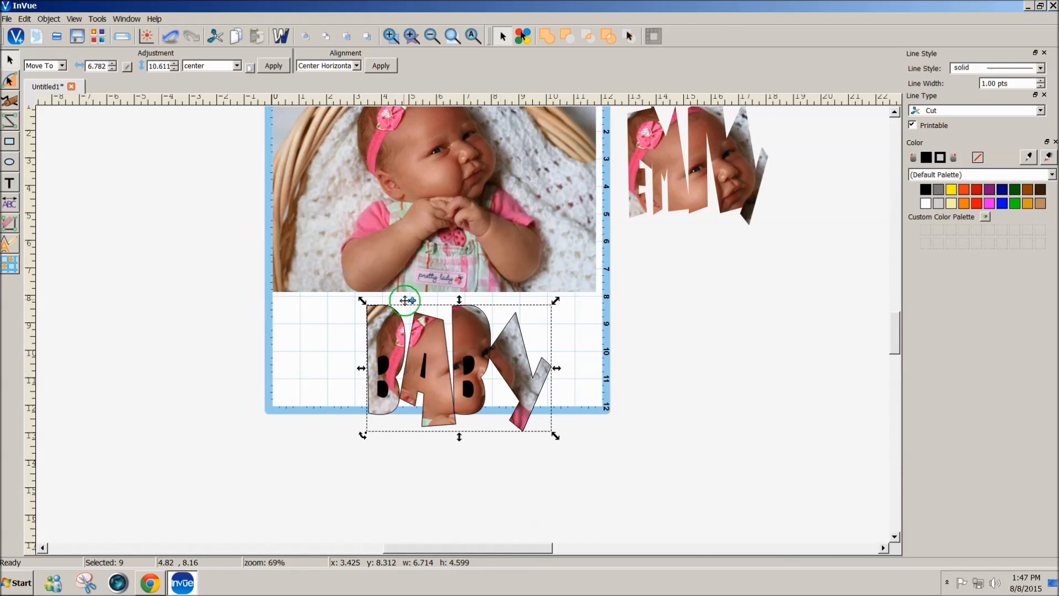
pyautogui.moveTo(351, 336); pyautogui.dragTo(525, 434)
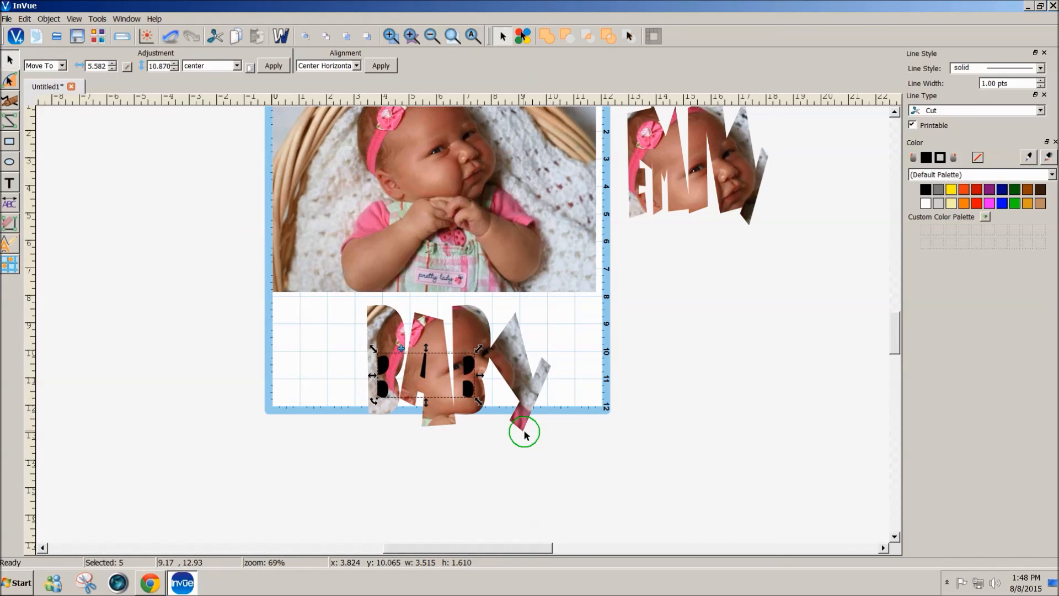
pyautogui.click(524, 432)
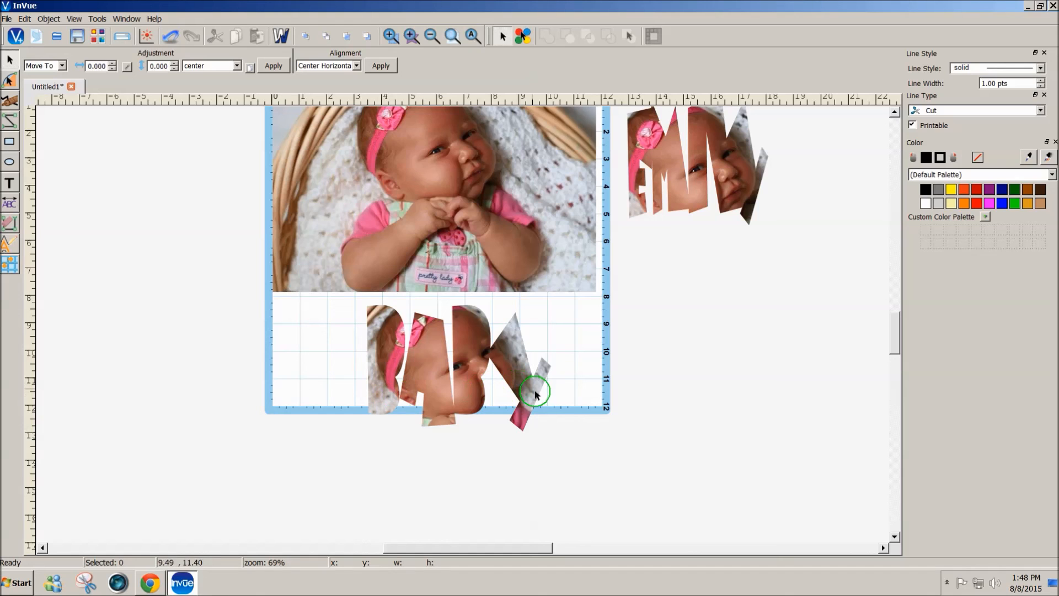
pyautogui.moveTo(889, 346)
pyautogui.mouseDown()
pyautogui.moveTo(896, 356)
pyautogui.moveTo(901, 340)
pyautogui.mouseUp()
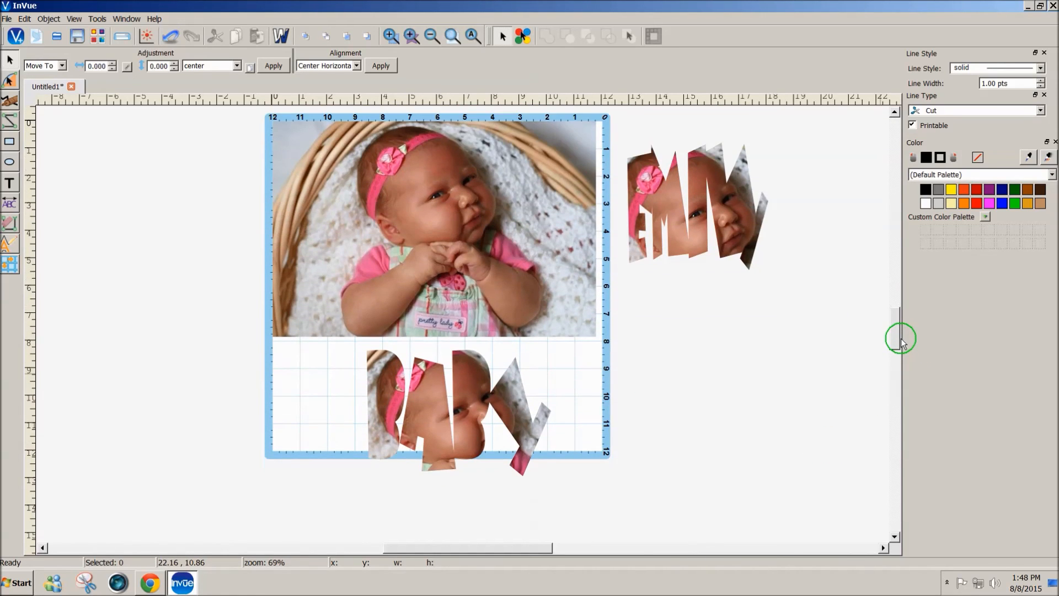